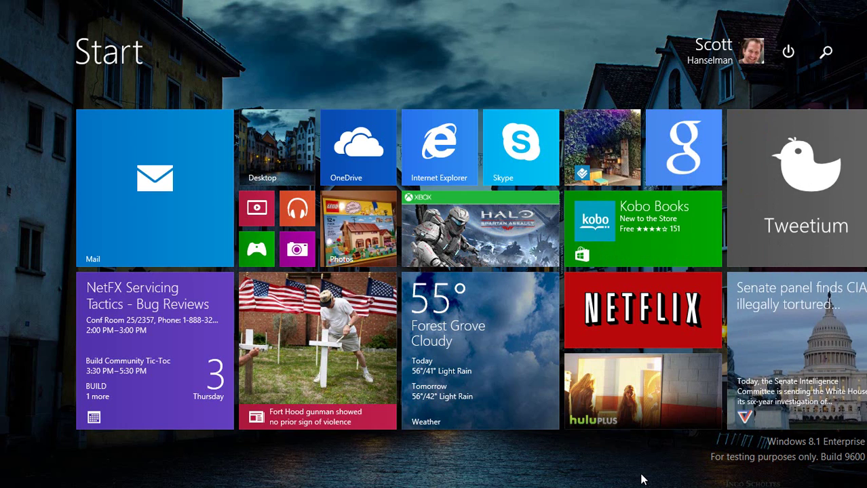
Step: From the desktop taskbar, open the Store and check Microsoft Solitaire Collection's installation progress
click(273, 162)
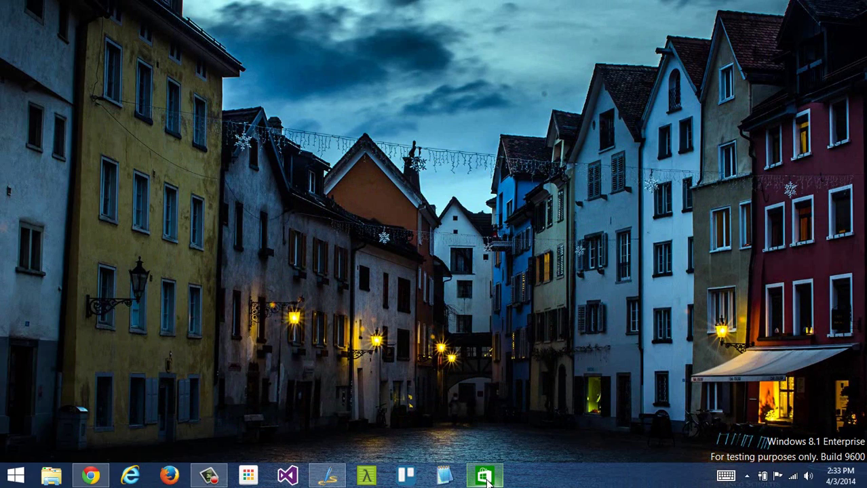
mouse_move(486, 477)
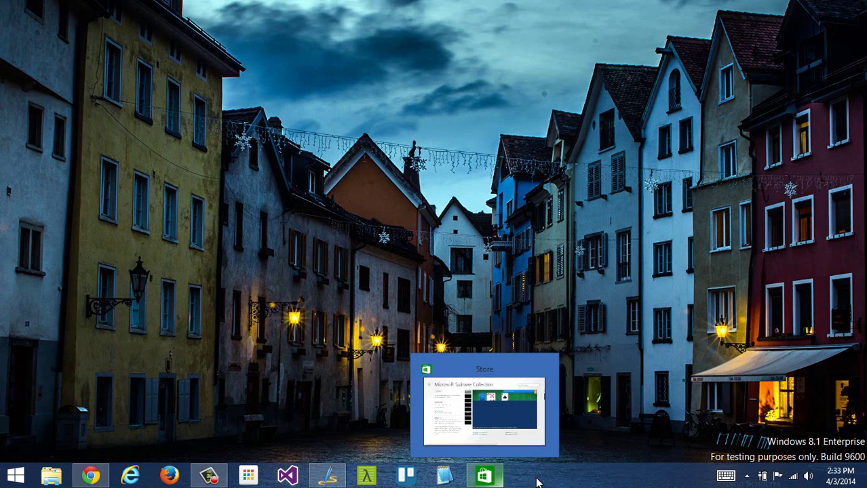
click(484, 477)
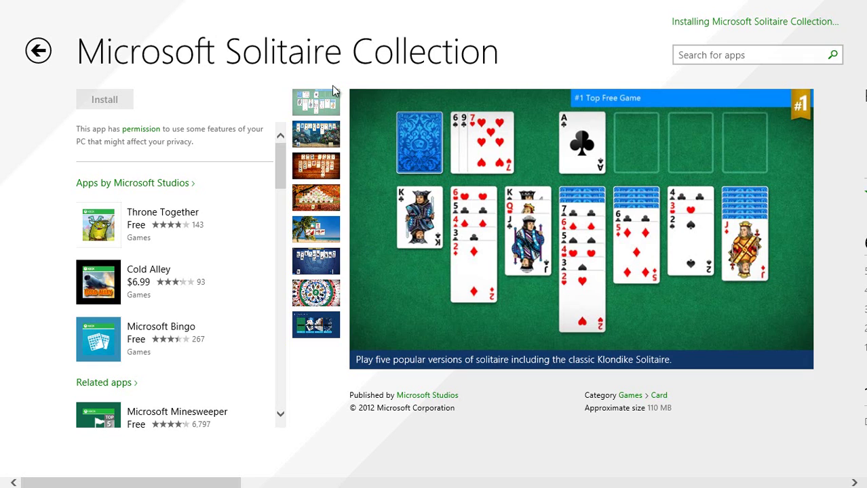
click(705, 26)
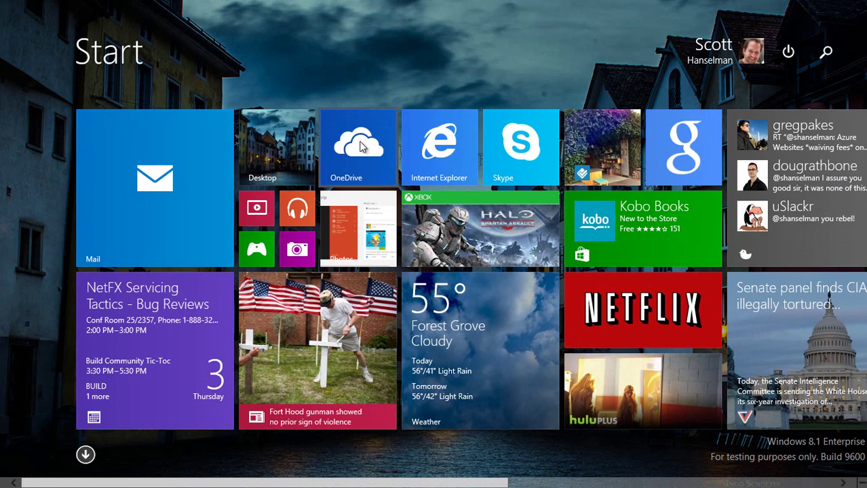
Step: Turn the News tile's live headlines off and back on
right_click(311, 325)
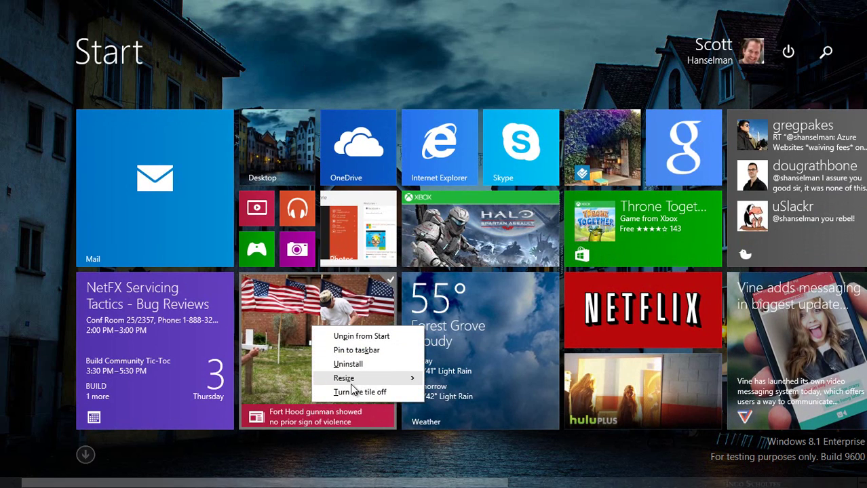
mouse_move(358, 384)
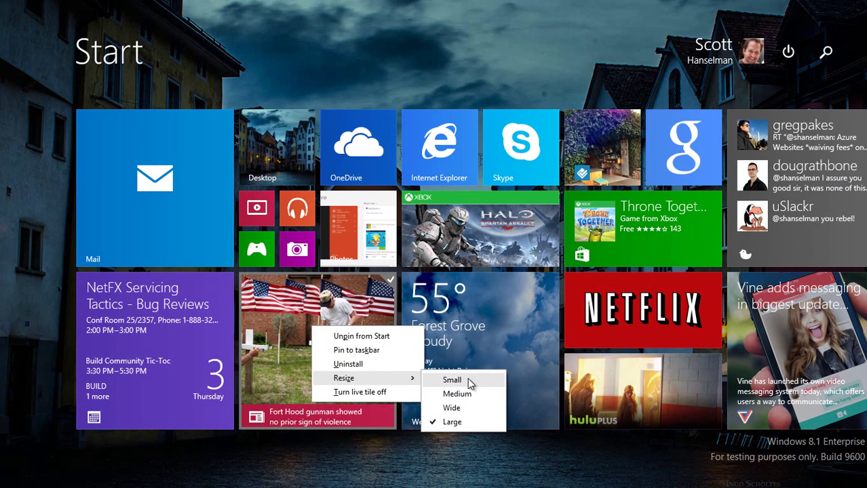
click(376, 392)
right_click(326, 343)
click(354, 402)
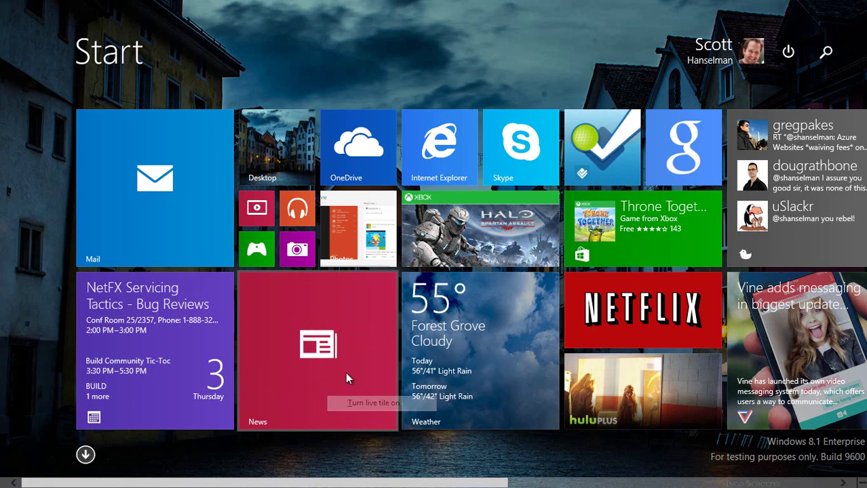
Step: Pin the News app to the taskbar and confirm the pin from its tile options
right_click(344, 335)
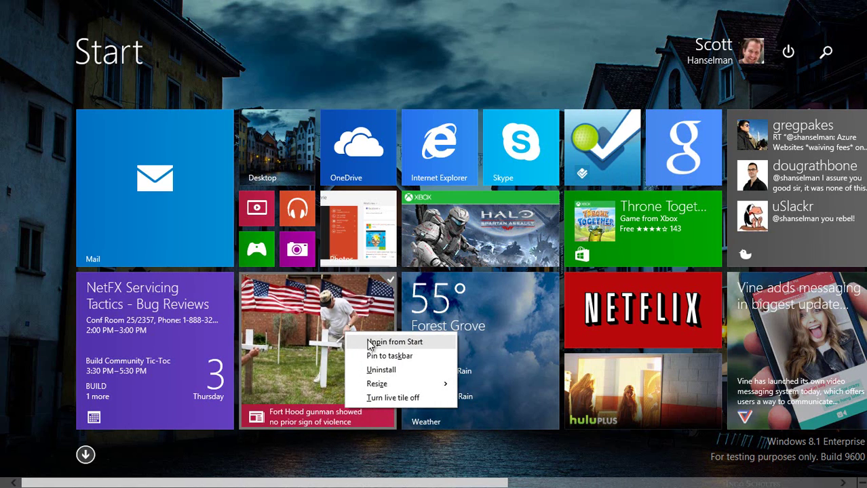
click(391, 356)
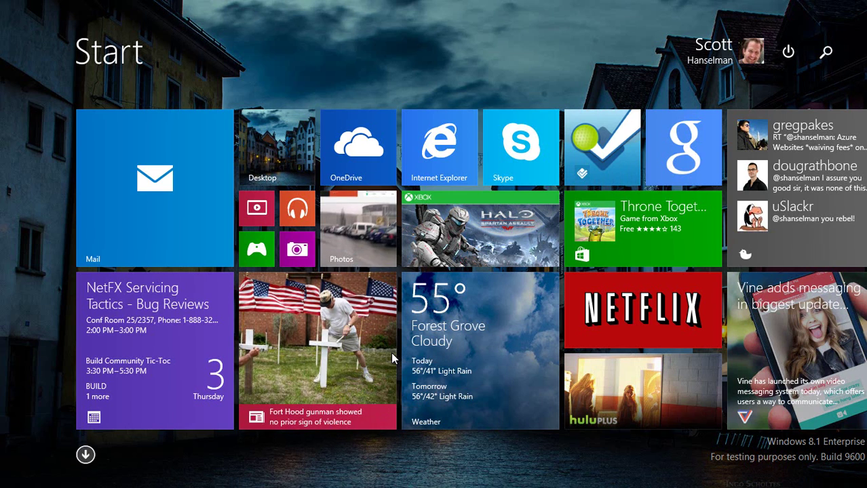
drag(390, 352, 305, 331)
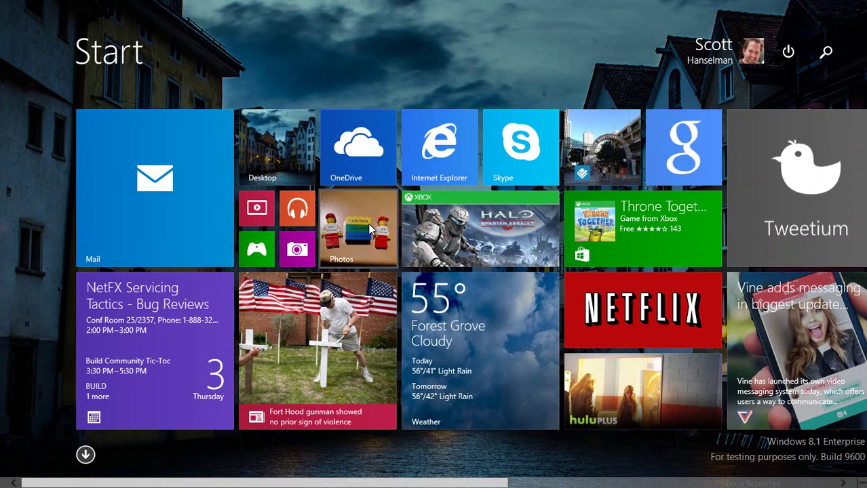
right_click(271, 352)
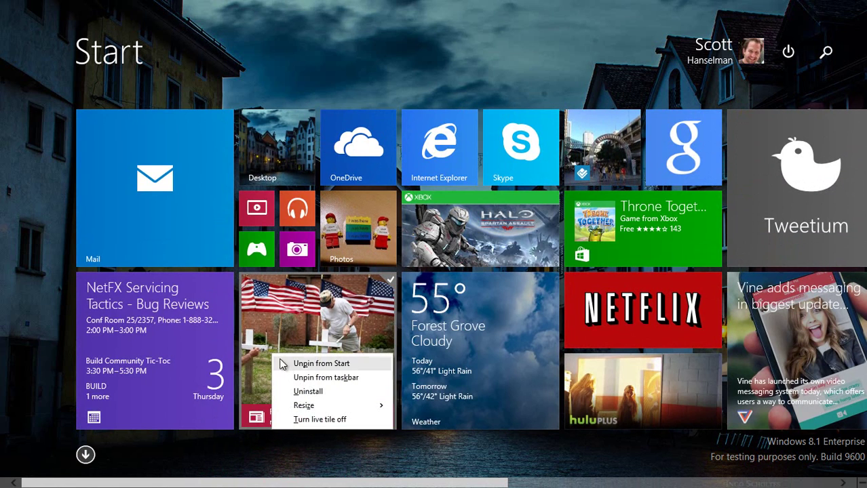
click(305, 168)
Step: Launch News from its taskbar pin on the desktop, then minimize it
click(305, 158)
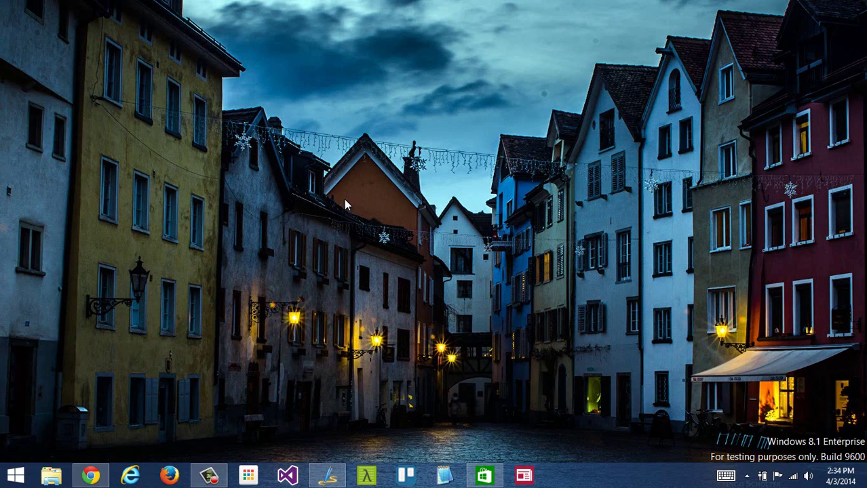
click(523, 477)
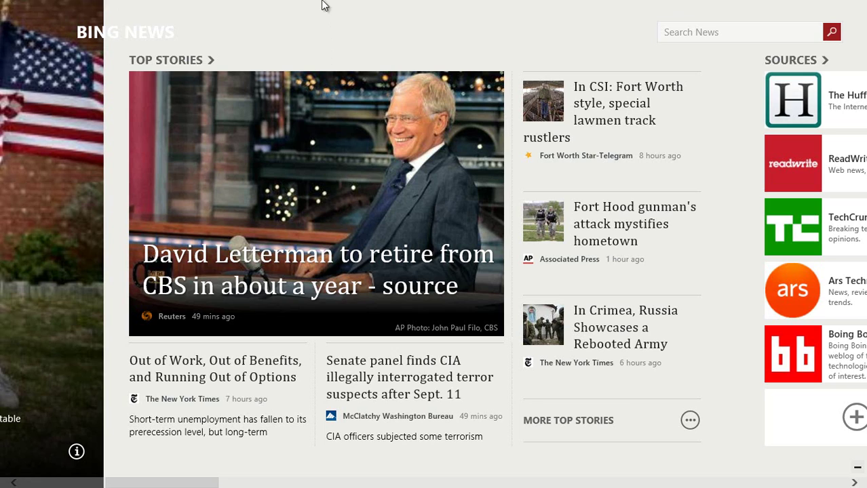
mouse_move(323, 4)
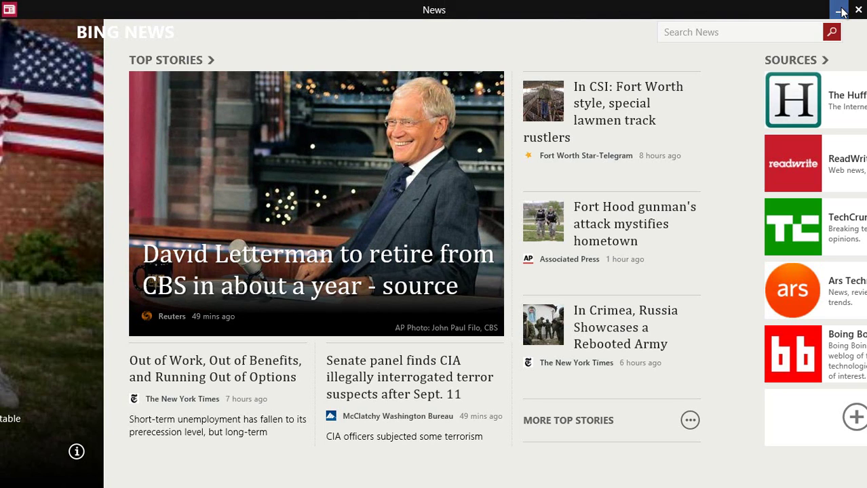
click(841, 11)
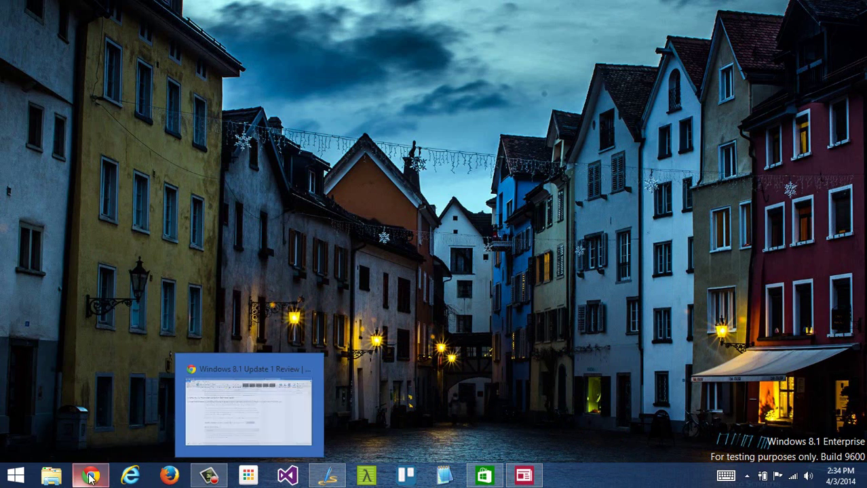
Step: Open and close Firefox, bring News back full screen, then close News
click(164, 475)
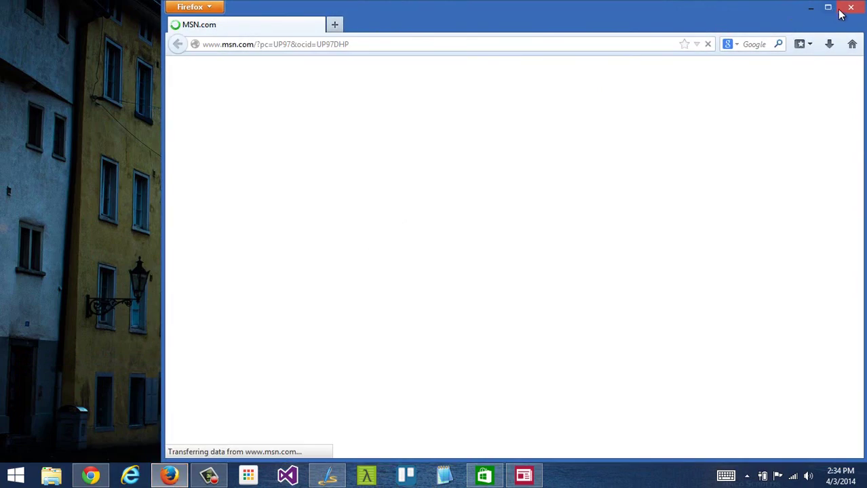
click(842, 12)
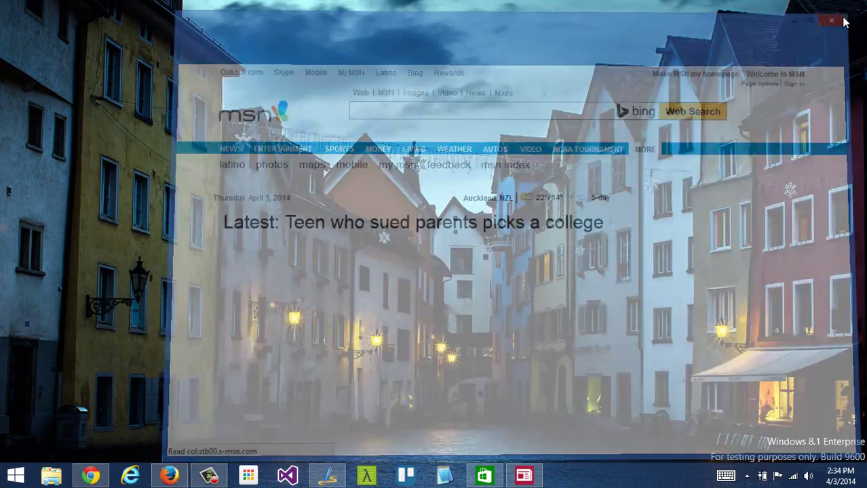
click(518, 477)
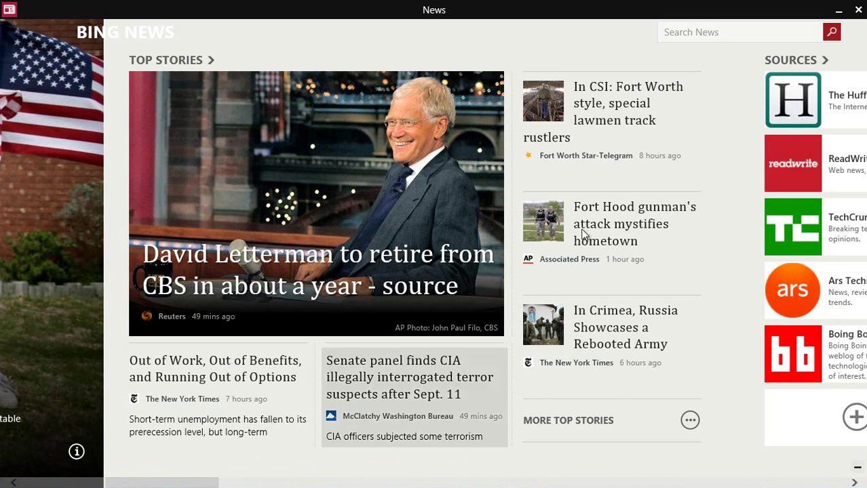
click(857, 10)
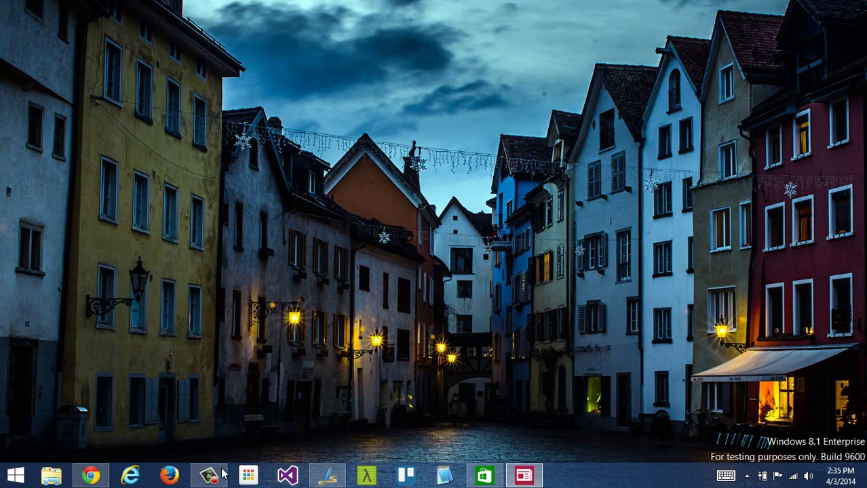
Step: Reopen the Store on Installs and snap it to the right half with Split Right
click(483, 476)
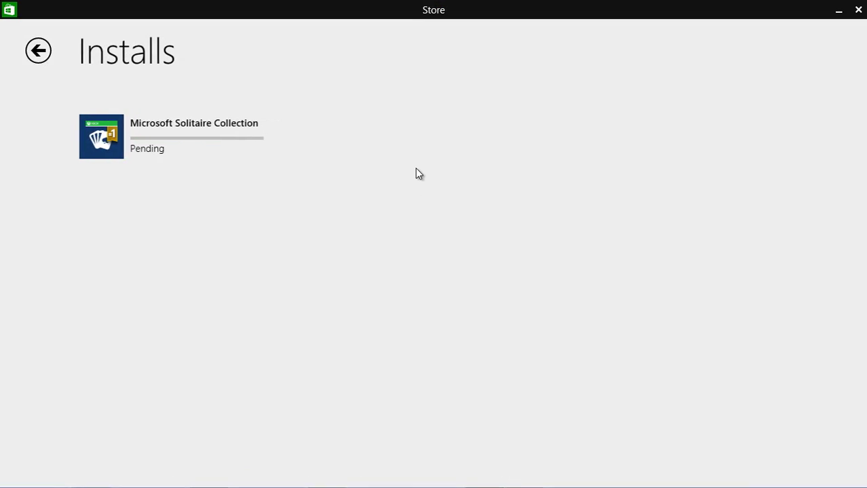
click(11, 15)
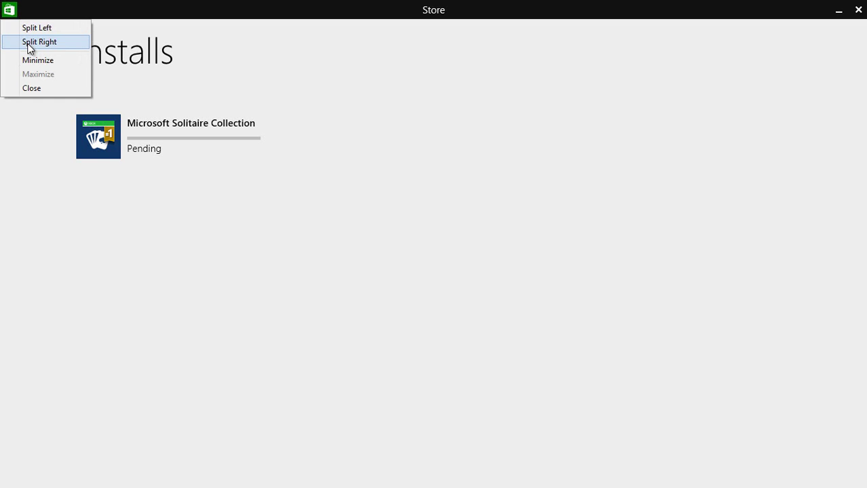
click(28, 43)
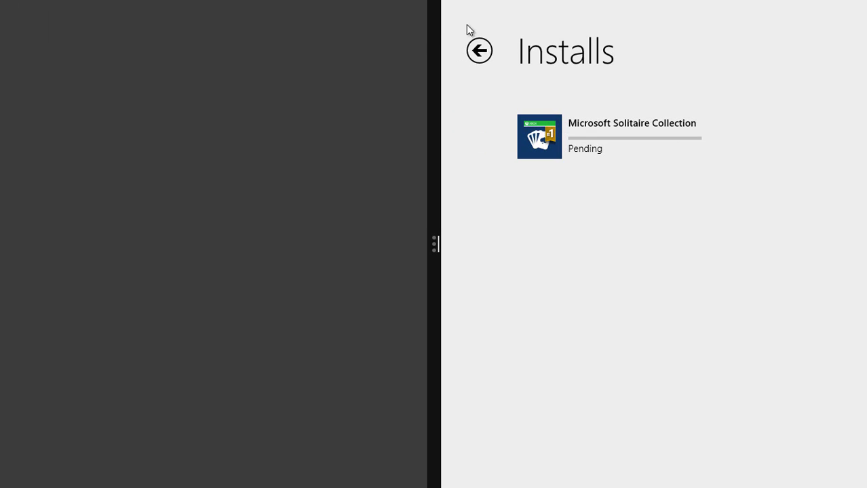
drag(415, 30, 236, 40)
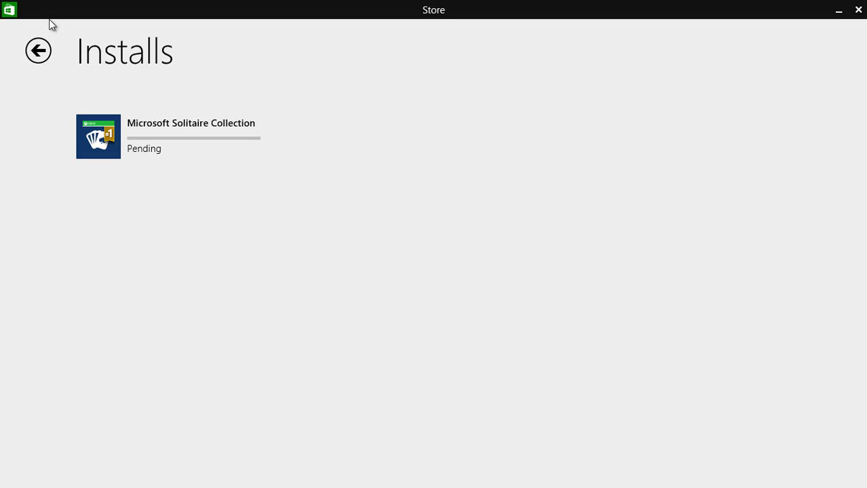
click(9, 11)
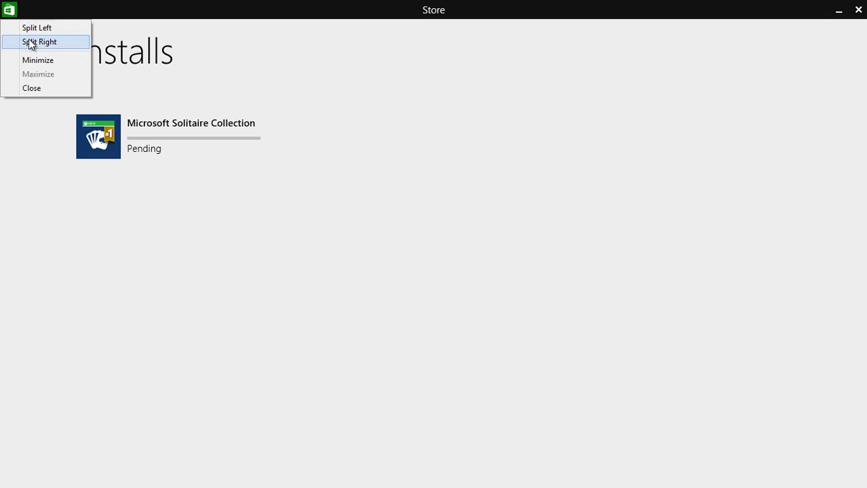
click(29, 41)
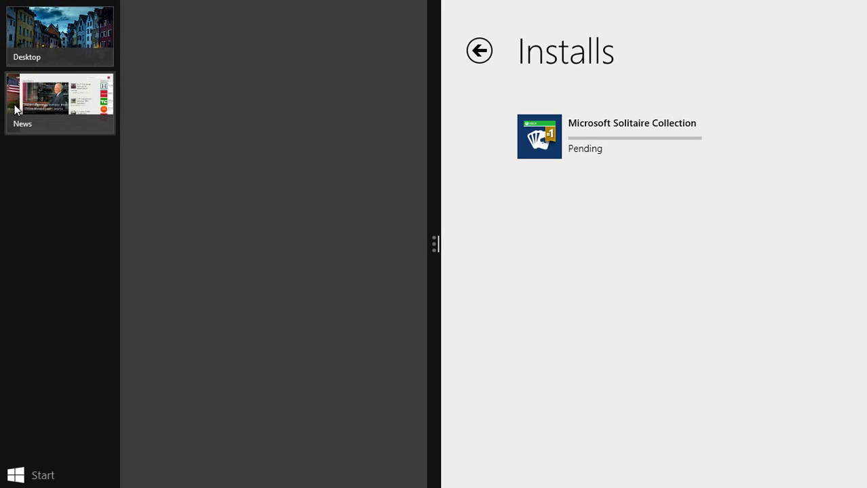
Step: Snap News into the left half beside the Store using Insert Left
right_click(16, 110)
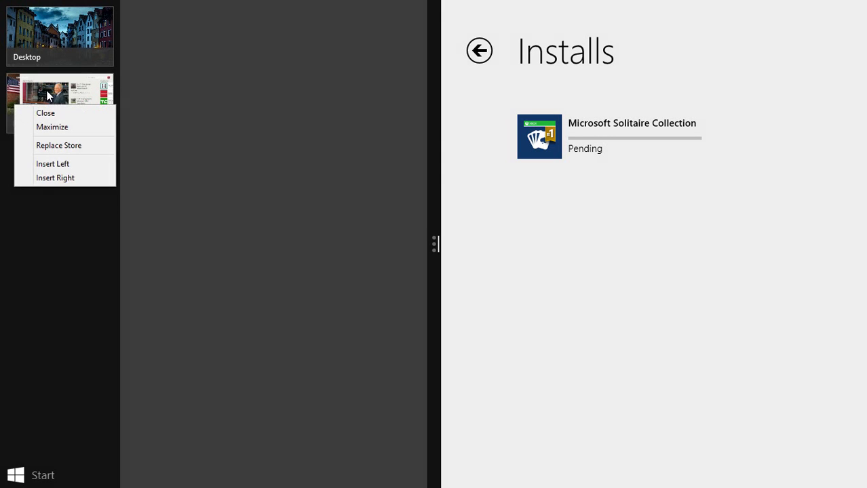
right_click(45, 92)
right_click(40, 95)
click(201, 90)
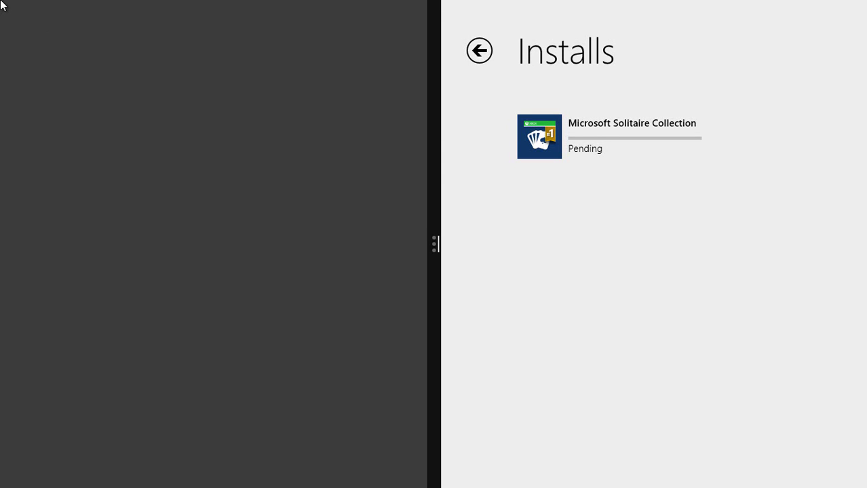
mouse_move(2, 3)
mouse_move(8, 126)
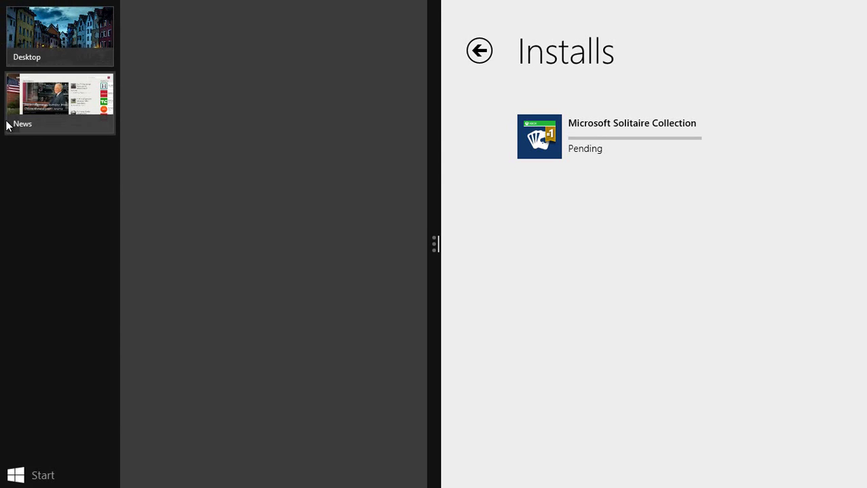
right_click(45, 112)
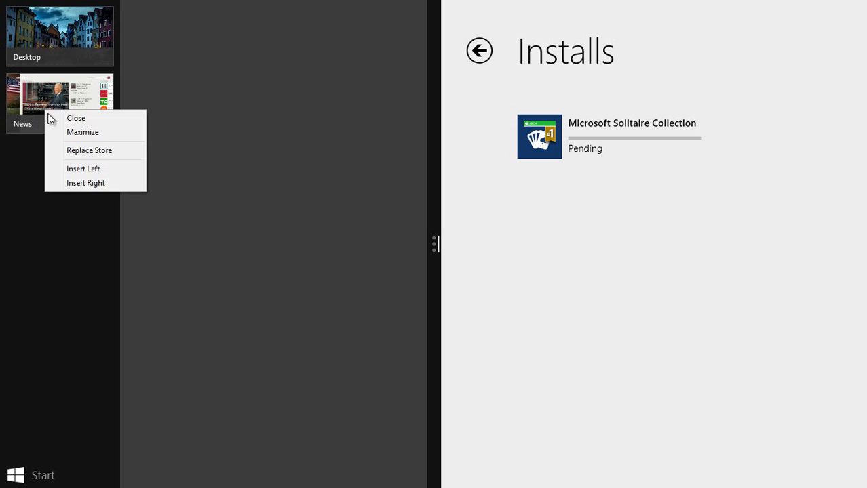
click(82, 170)
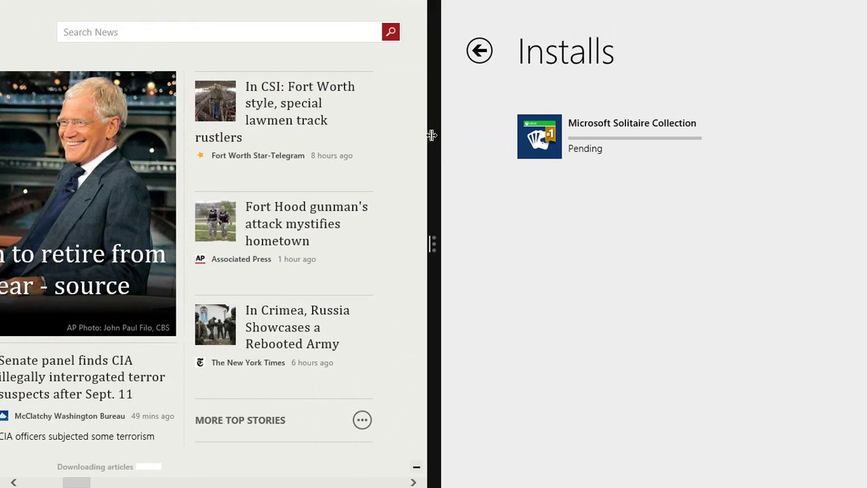
Step: Drag the desktop from the app switcher full screen in place of News
mouse_move(11, 307)
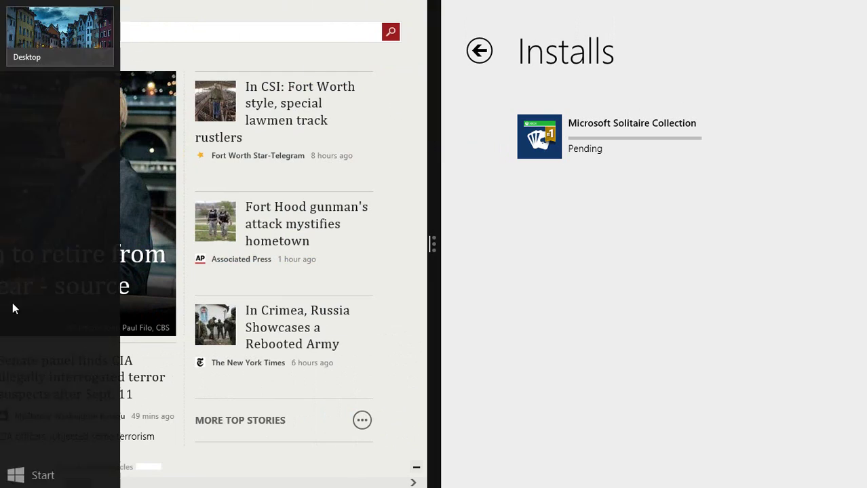
click(43, 475)
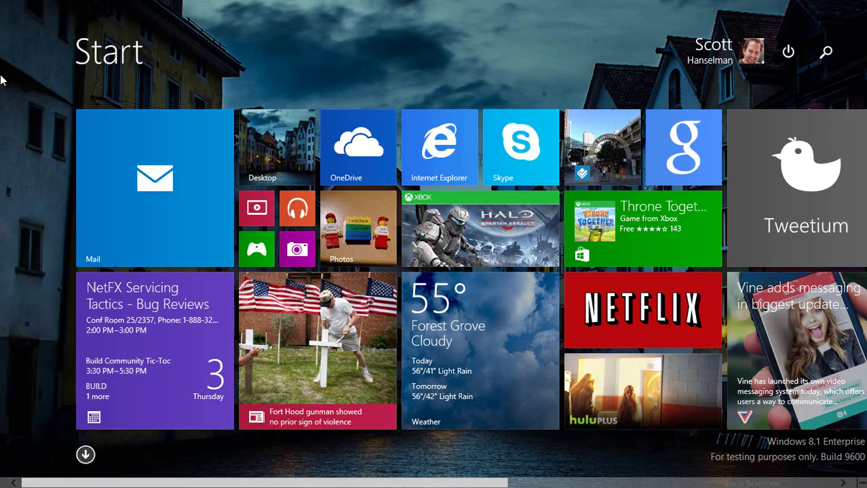
mouse_move(27, 73)
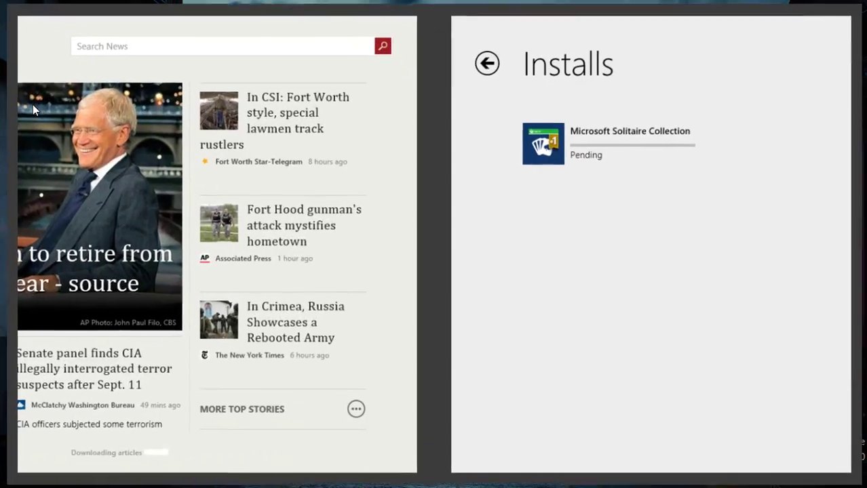
drag(32, 105, 521, 238)
drag(432, 211, 14, 214)
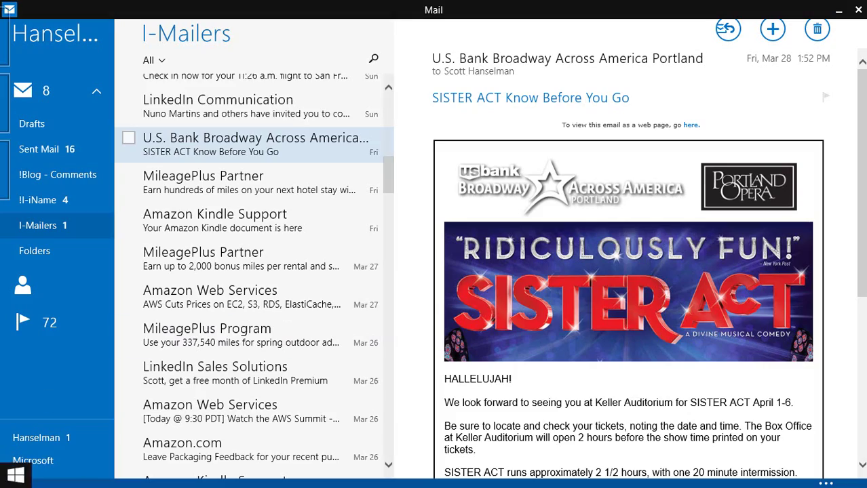
click(13, 475)
key(super)
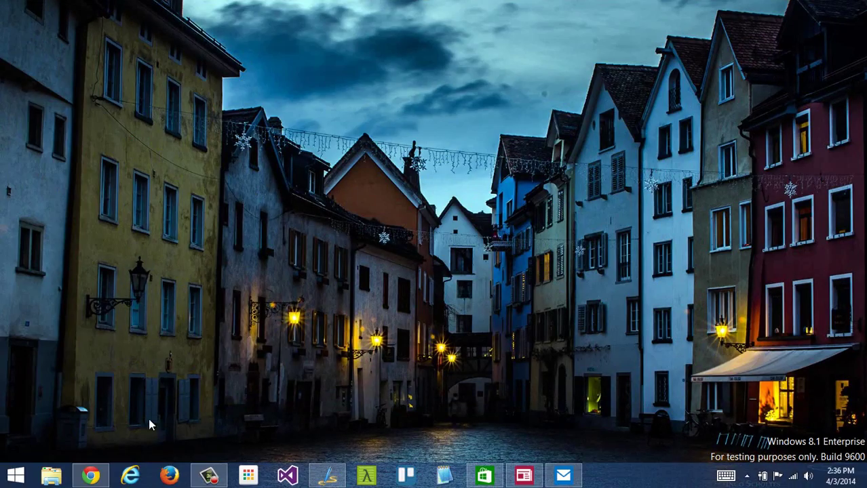
Step: Snap Mail to the right half beside the desktop, then close Mail
click(95, 474)
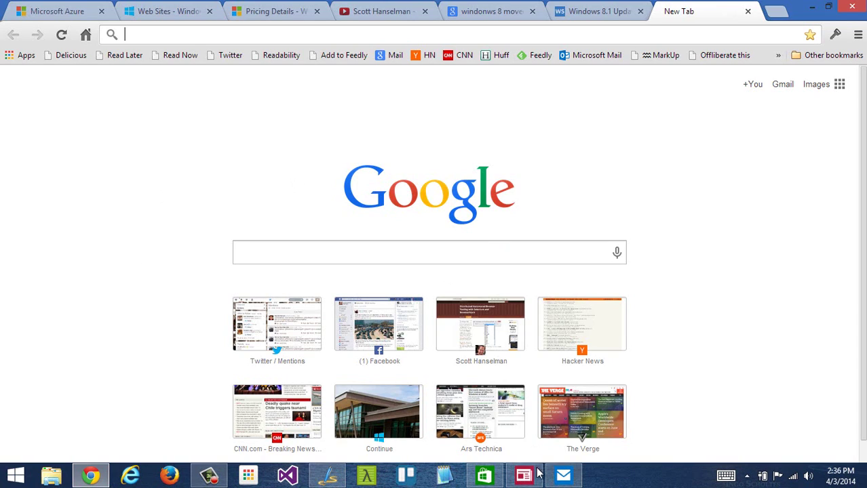
mouse_move(553, 478)
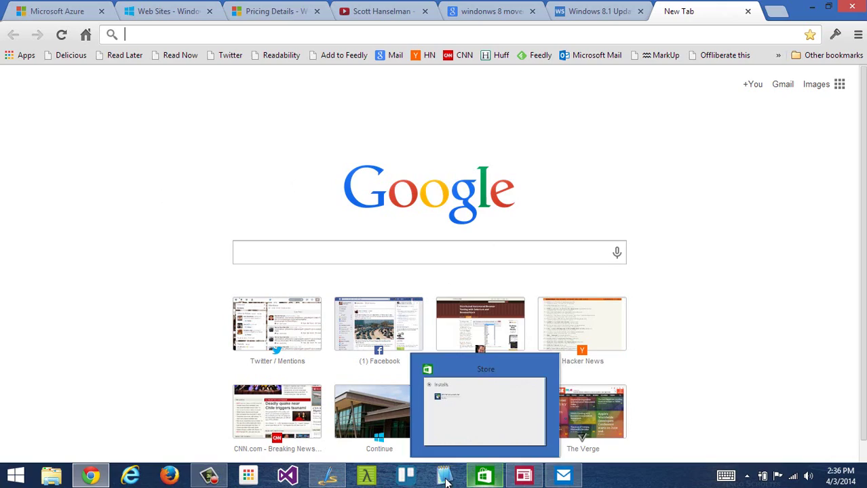
click(563, 476)
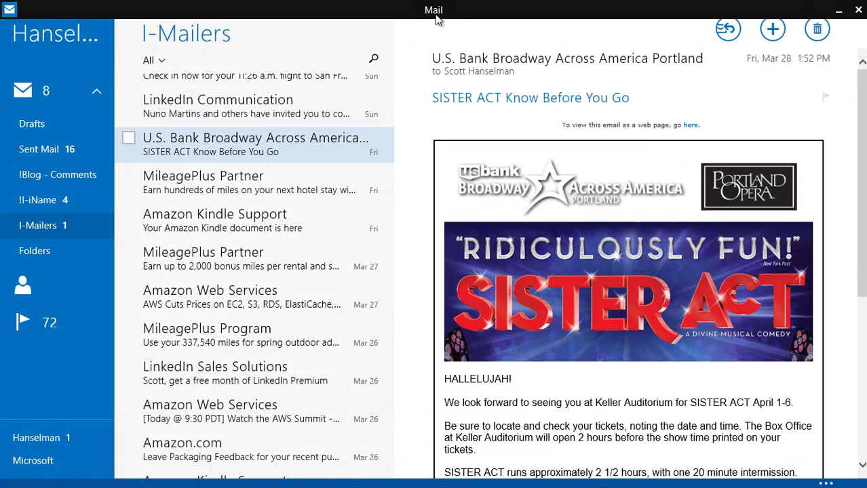
drag(437, 19, 719, 40)
mouse_move(3, 3)
click(59, 34)
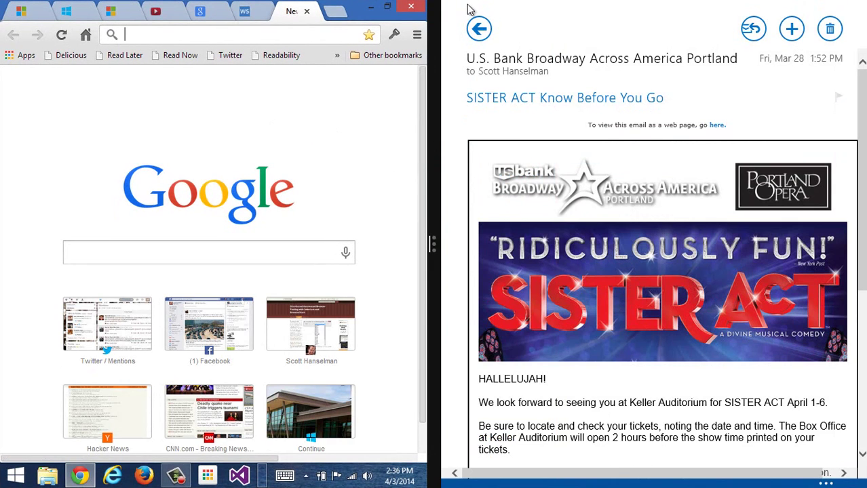
click(450, 9)
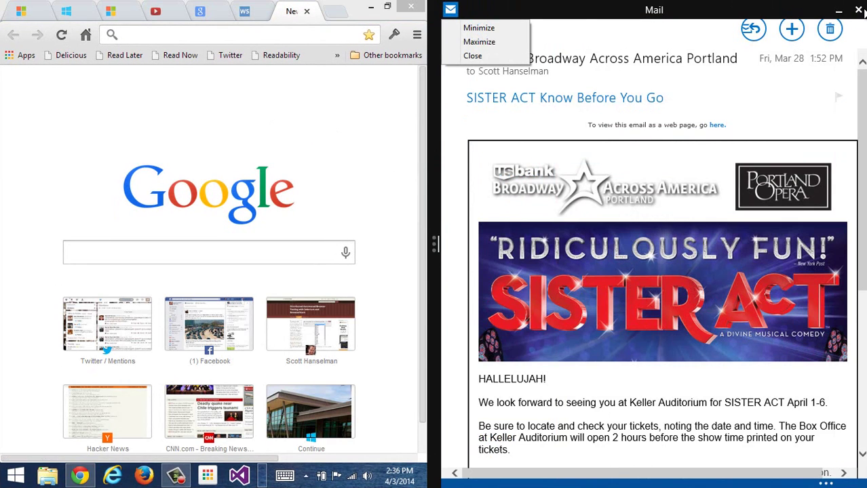
click(858, 9)
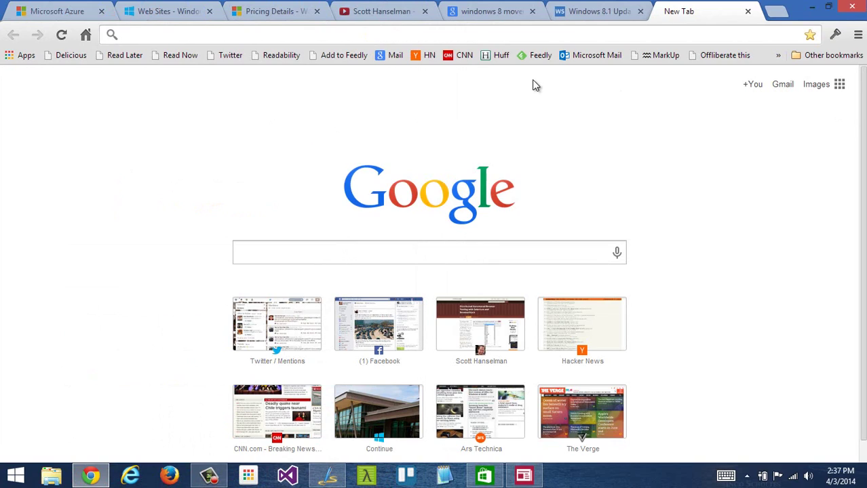
click(15, 475)
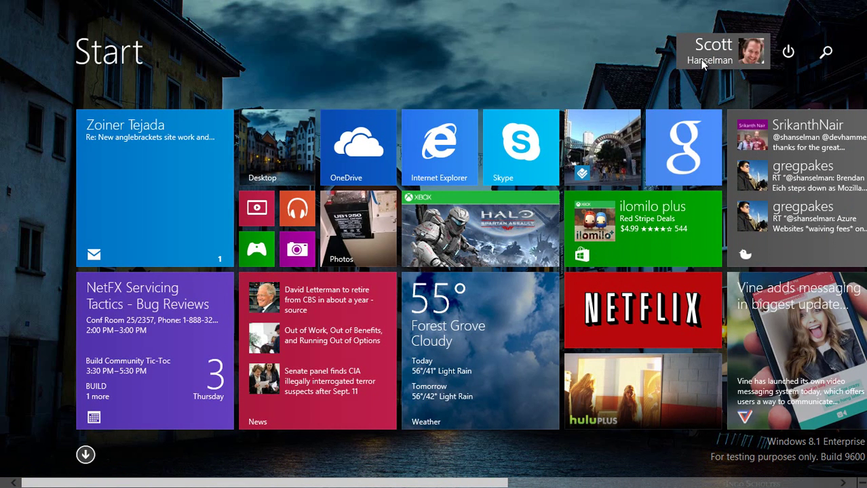
Step: Show and dismiss the Start screen's power options twice, then open the Search pane
click(788, 53)
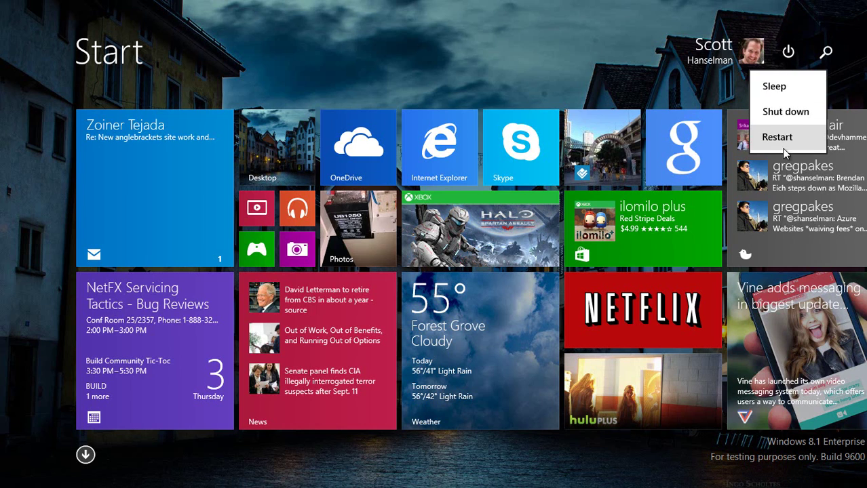
click(436, 27)
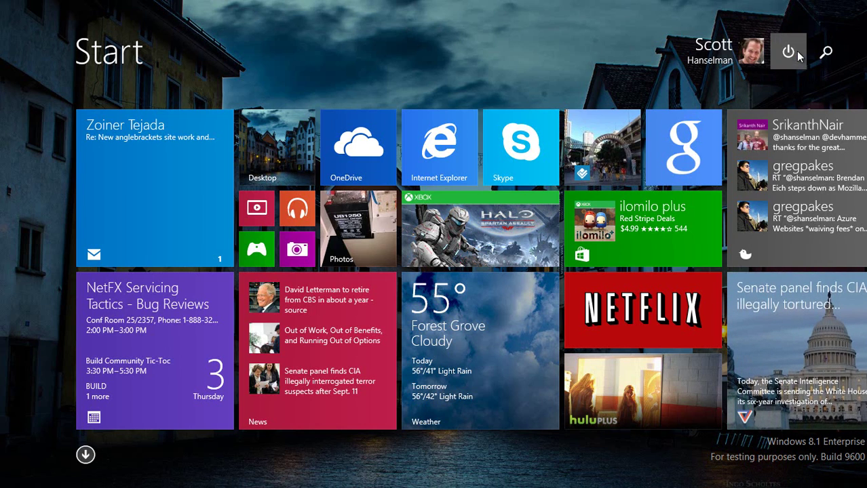
click(788, 51)
click(606, 11)
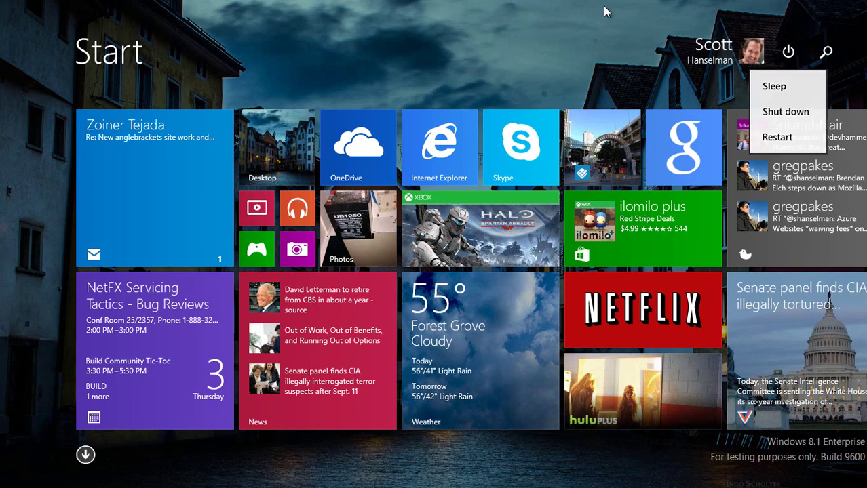
click(825, 53)
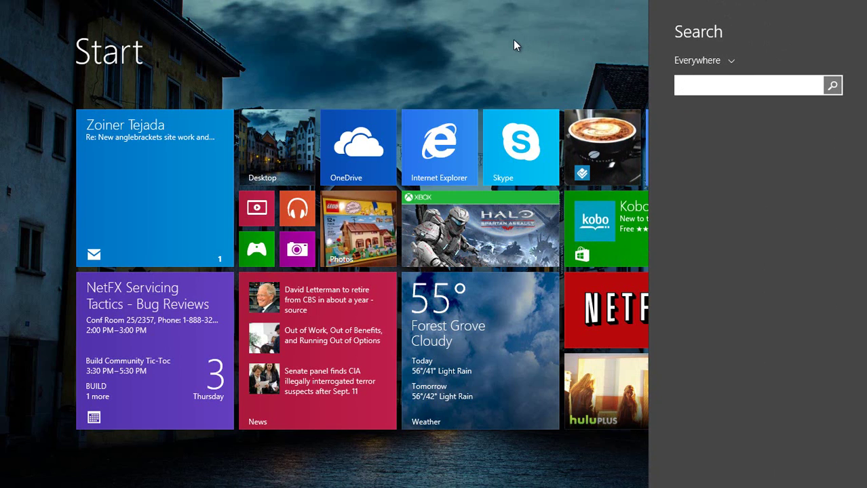
Step: Open the full network settings from the Settings charm's network list
mouse_move(862, 13)
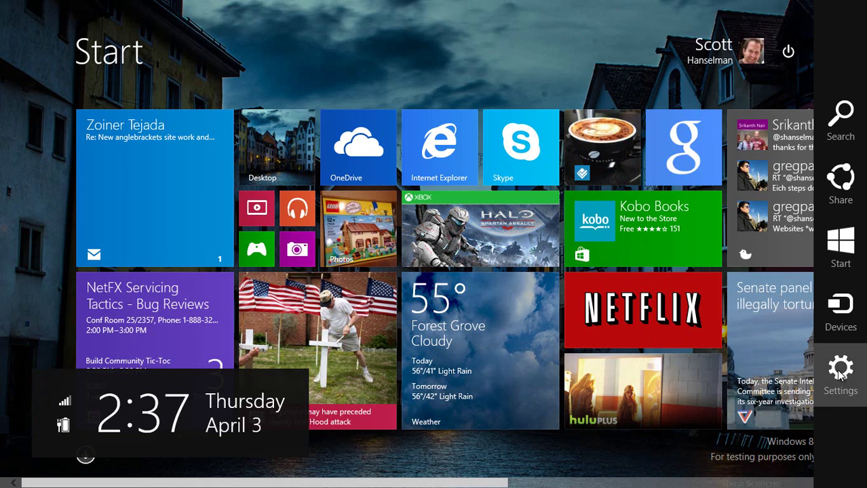
click(838, 366)
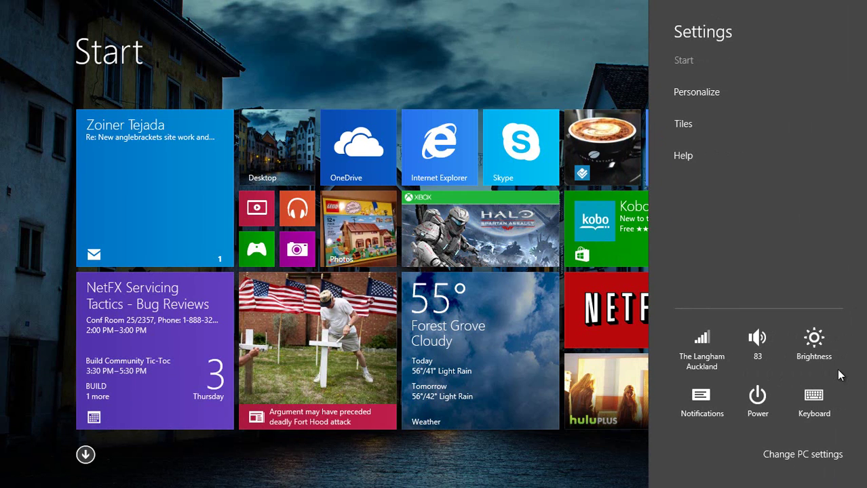
click(708, 351)
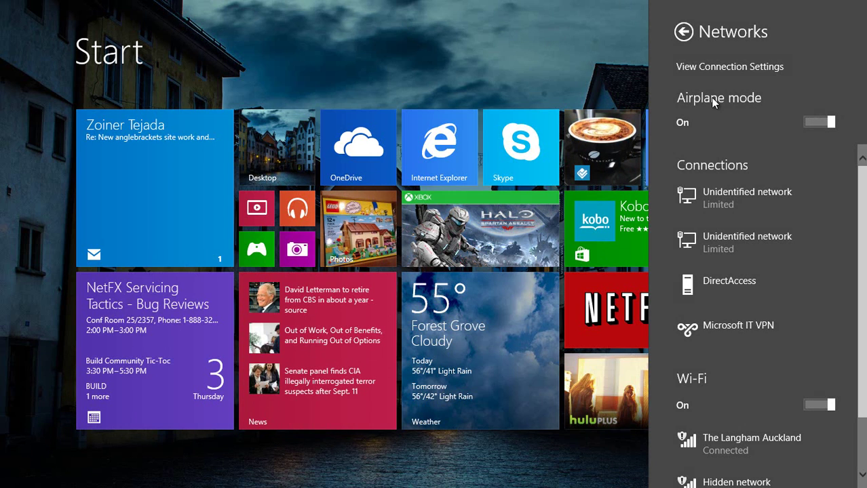
click(769, 81)
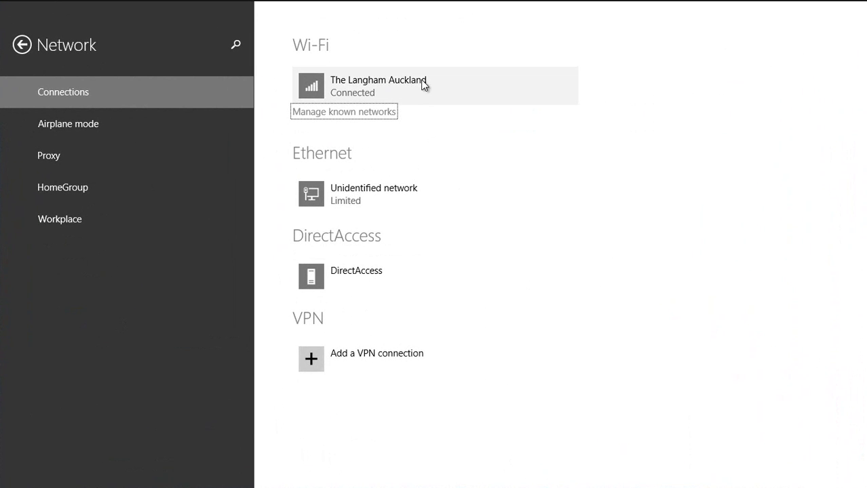
Step: Scroll through the saved Wi-Fi networks list, then go back to network settings
click(350, 113)
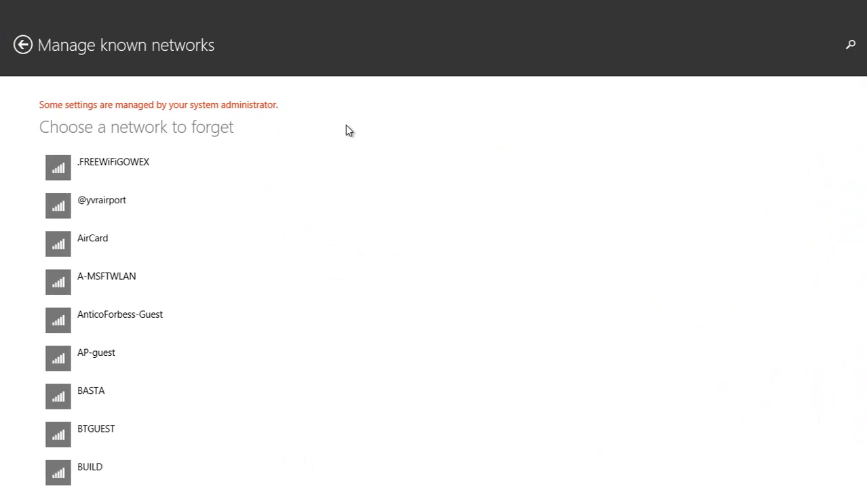
scroll(261, 228, down, 6)
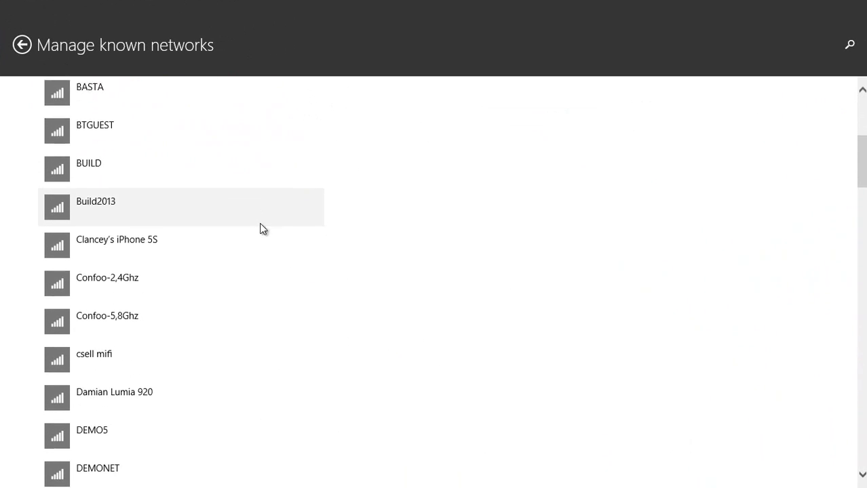
scroll(232, 252, down, 10)
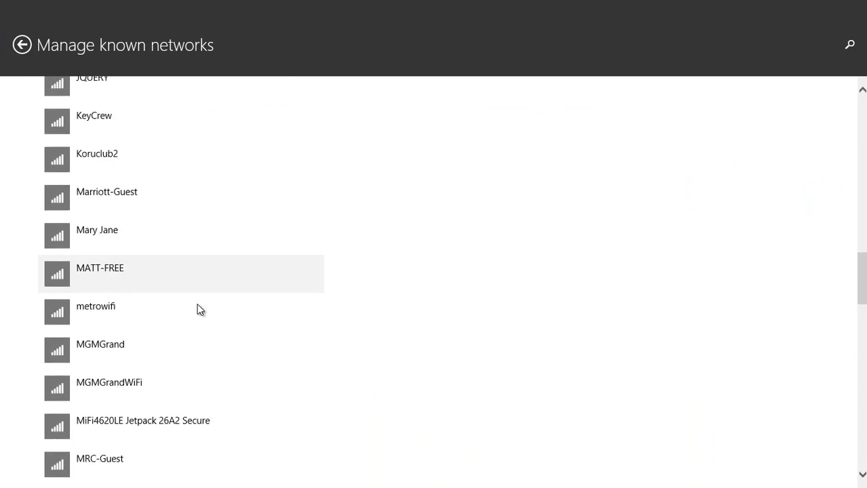
scroll(191, 298, down, 12)
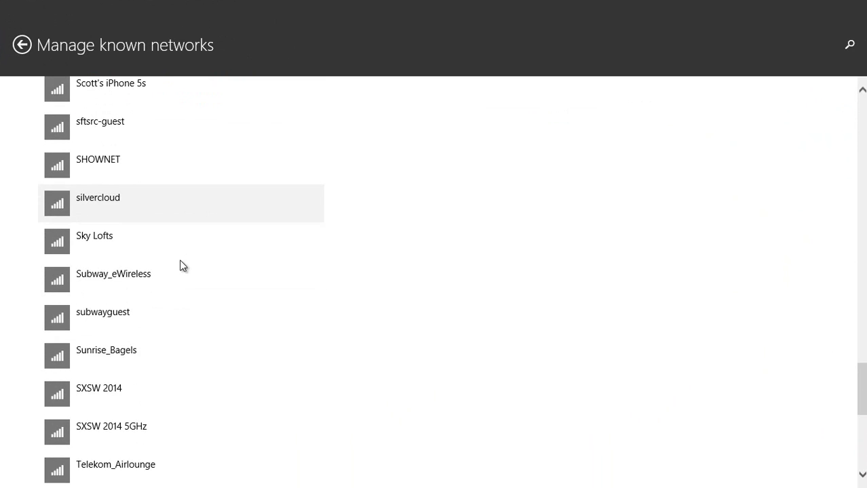
scroll(173, 253, down, 1)
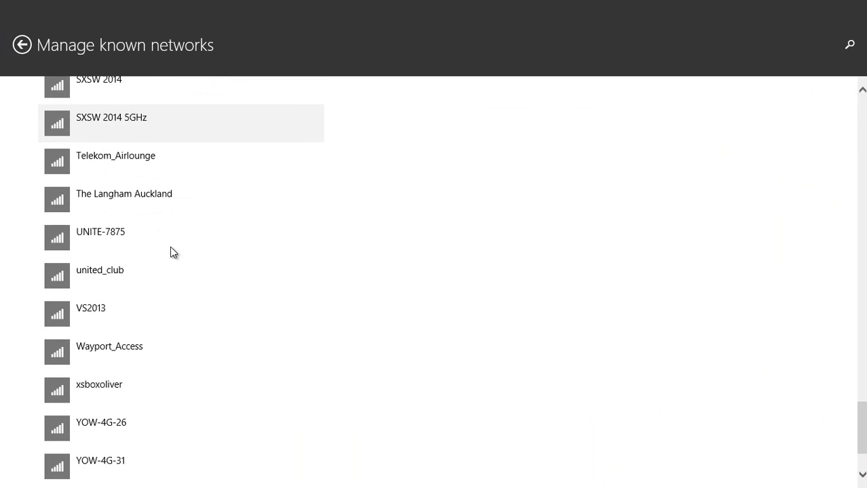
click(22, 45)
Step: Open Taskbar and Navigation properties from the taskbar to its Navigation settings
click(5, 48)
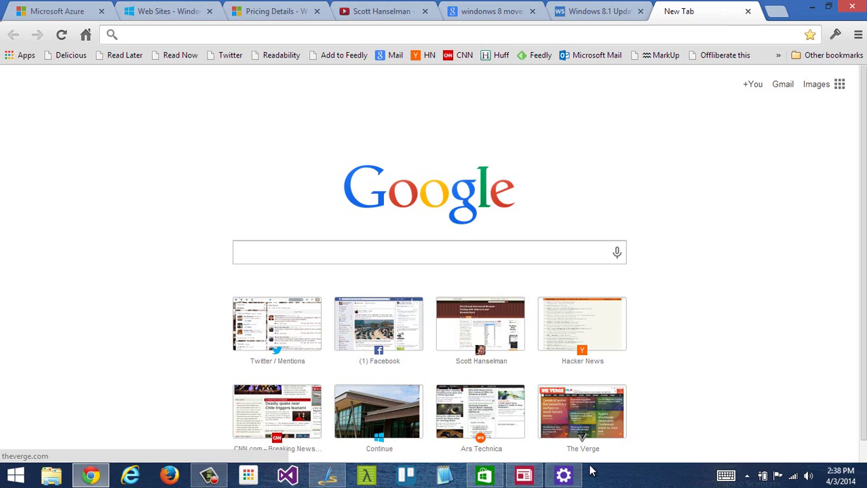
right_click(621, 482)
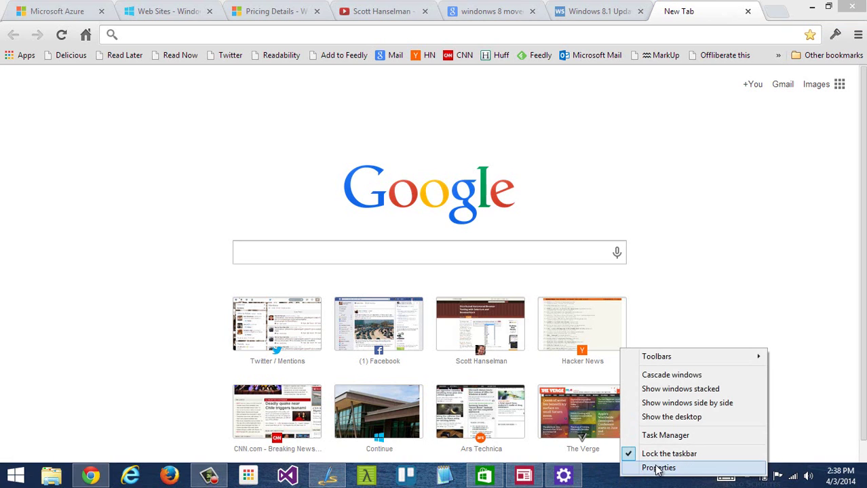
click(658, 468)
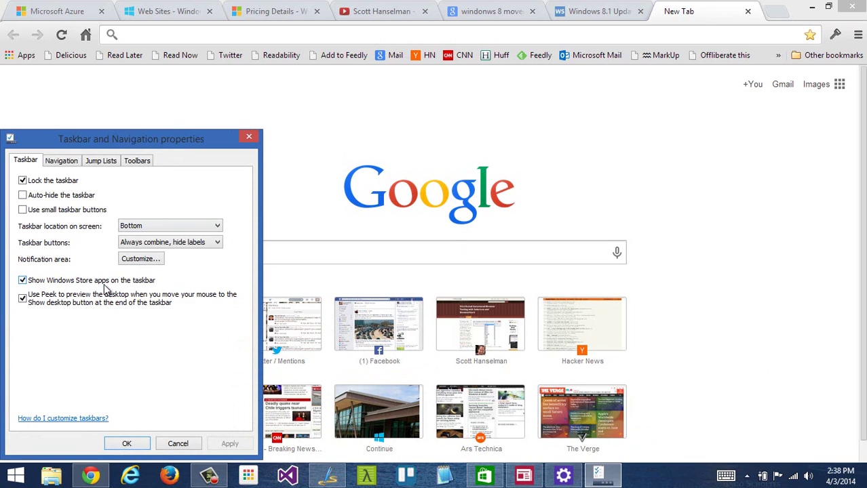
click(65, 162)
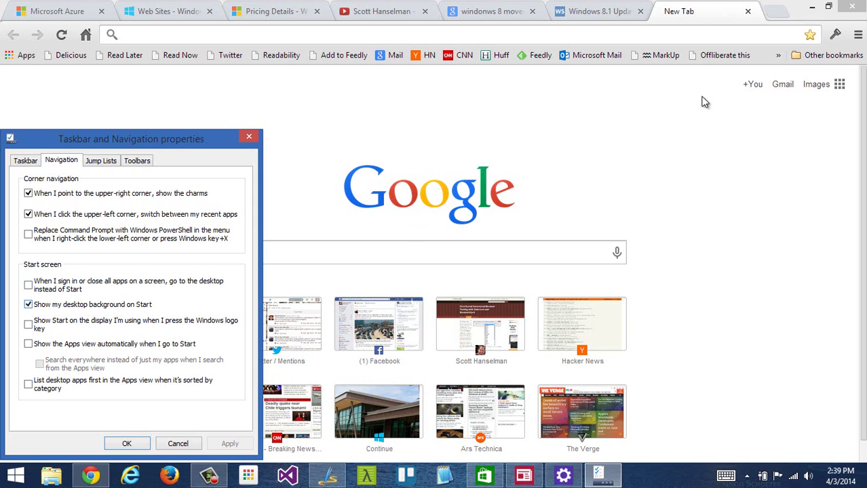
Step: Tick 'List desktop apps first in the Apps view when it's sorted by category'
click(812, 7)
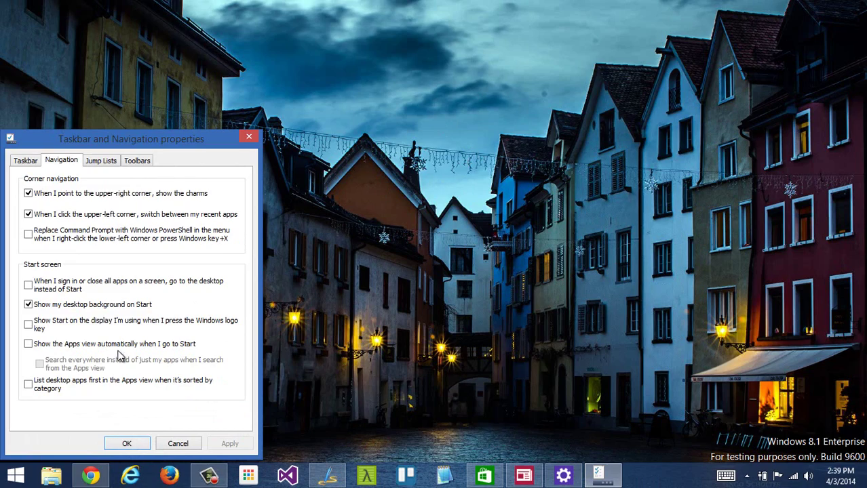
click(15, 476)
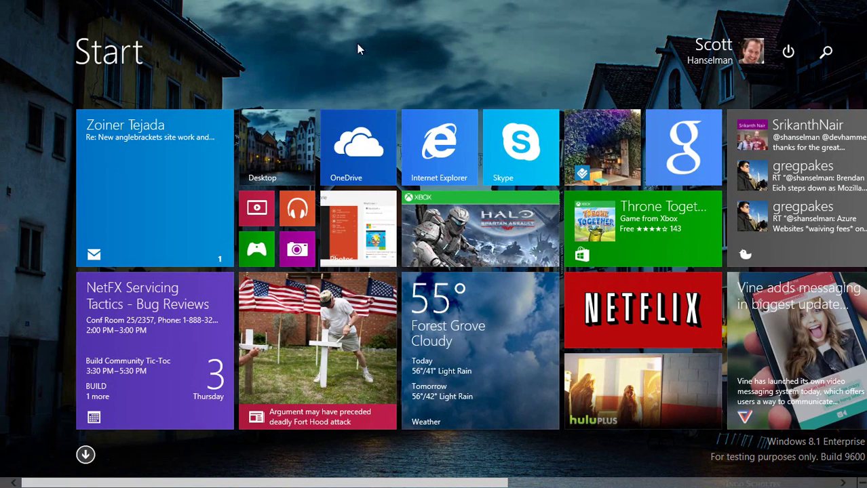
click(278, 160)
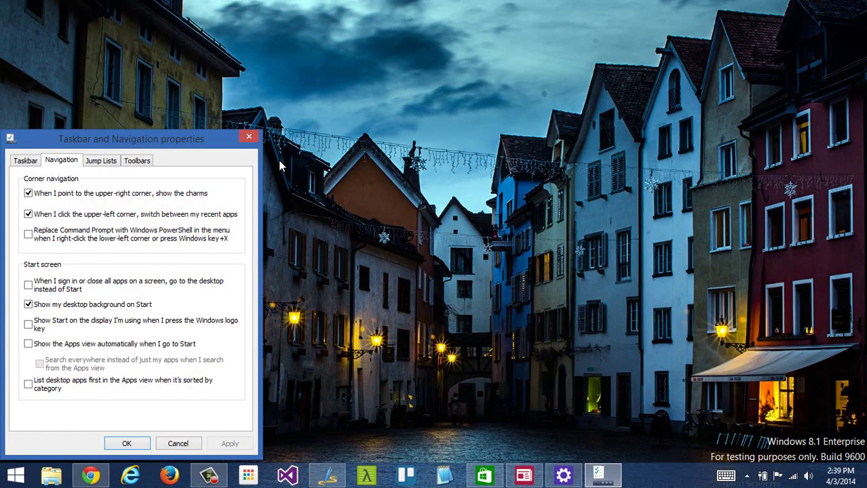
click(61, 385)
double_click(43, 387)
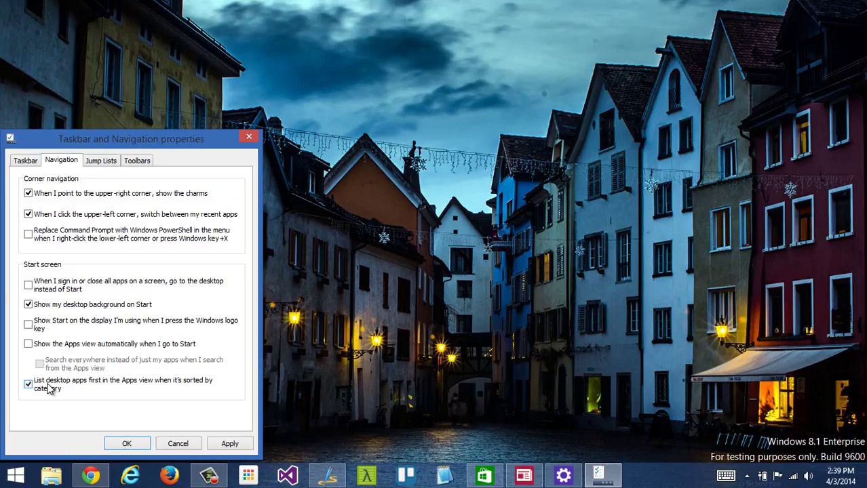
key(super)
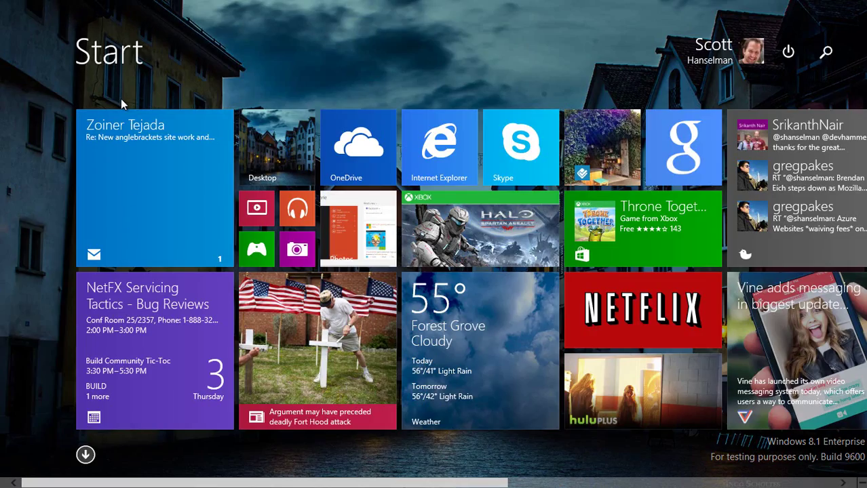
Step: Open the Apps view and look at the writr Beta app's options
click(95, 458)
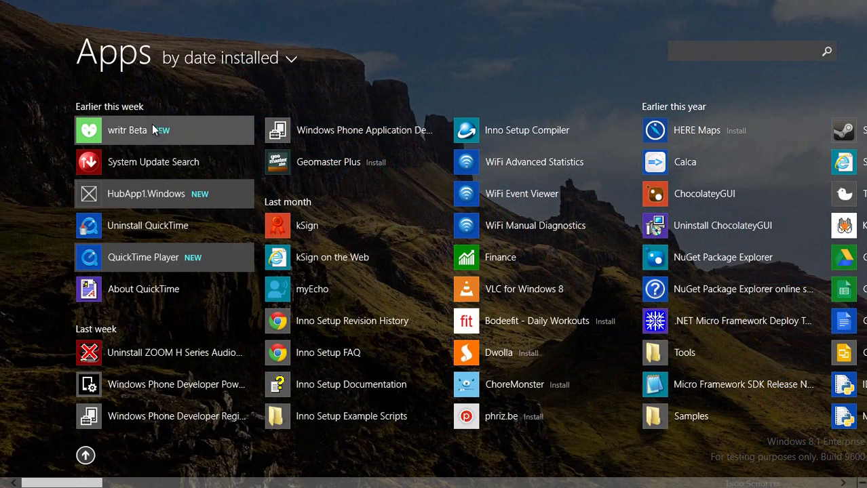
right_click(147, 128)
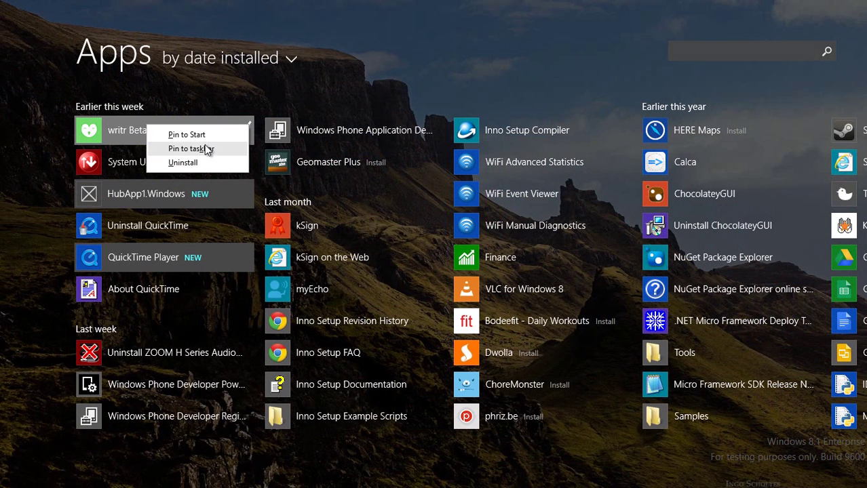
click(296, 87)
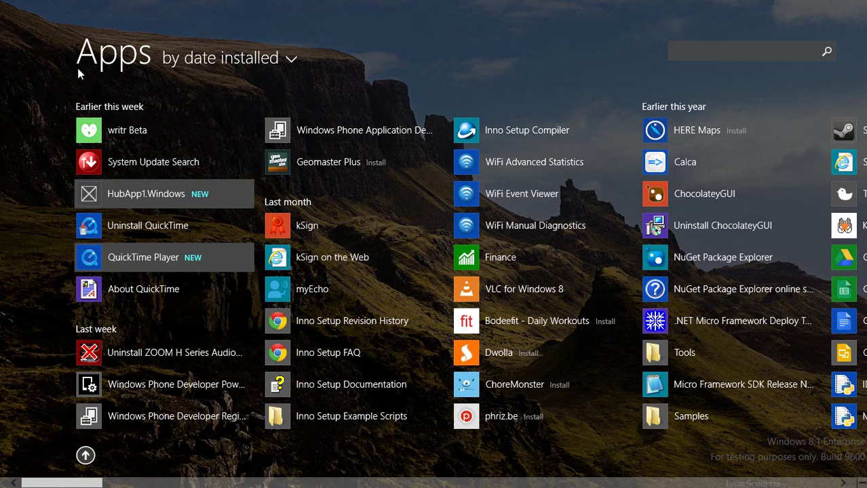
Step: Sort the Apps view by name and zoom out to the letter index
click(102, 107)
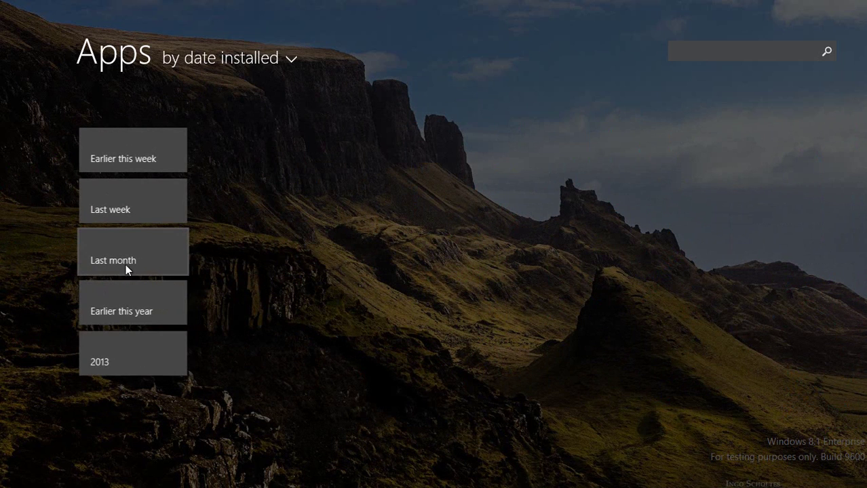
click(215, 57)
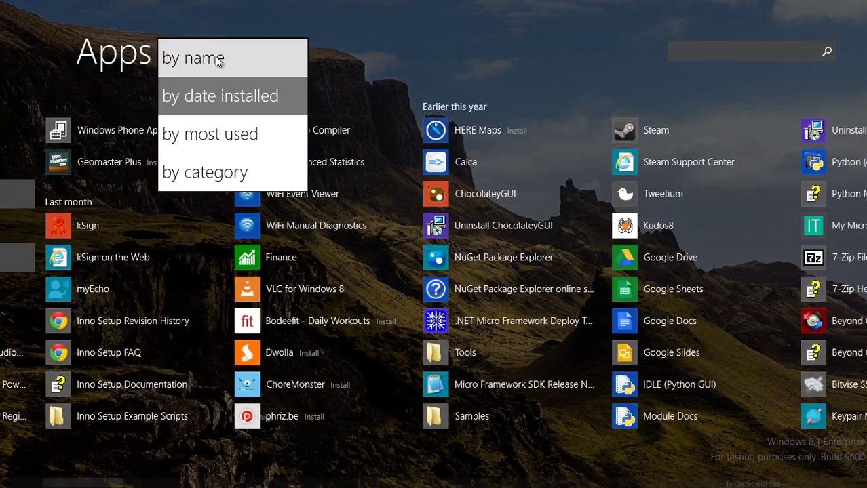
click(217, 59)
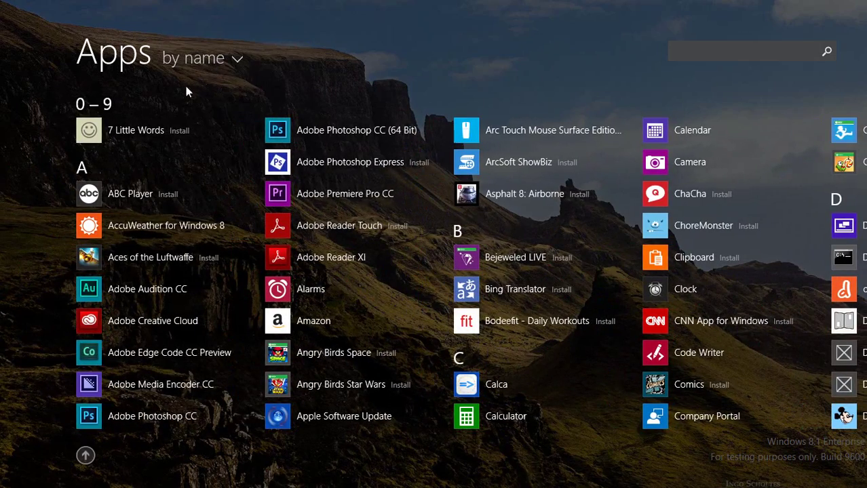
click(106, 101)
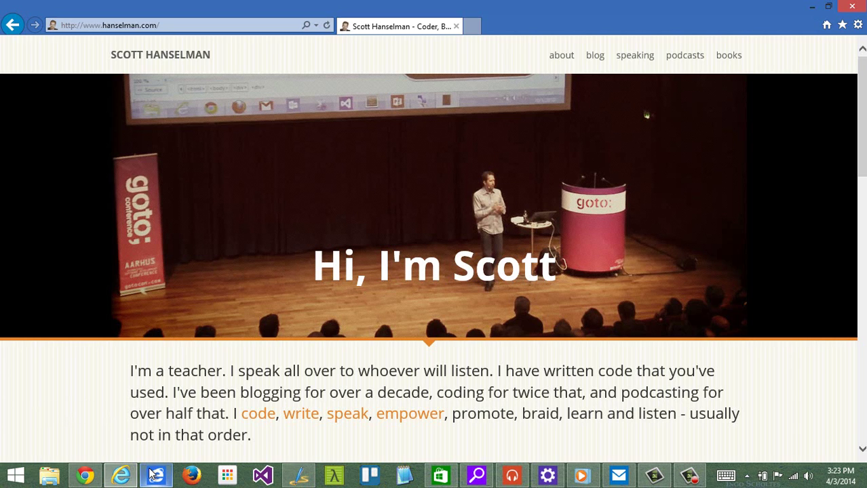
Step: Reorder a taskbar icon, then restore Internet Explorer into a wider floating window near the screen centre
drag(155, 475, 125, 478)
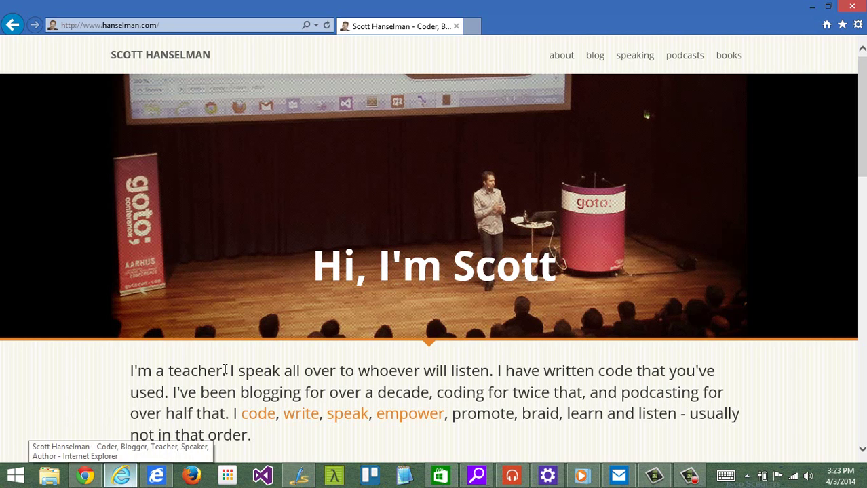
drag(561, 10, 271, 52)
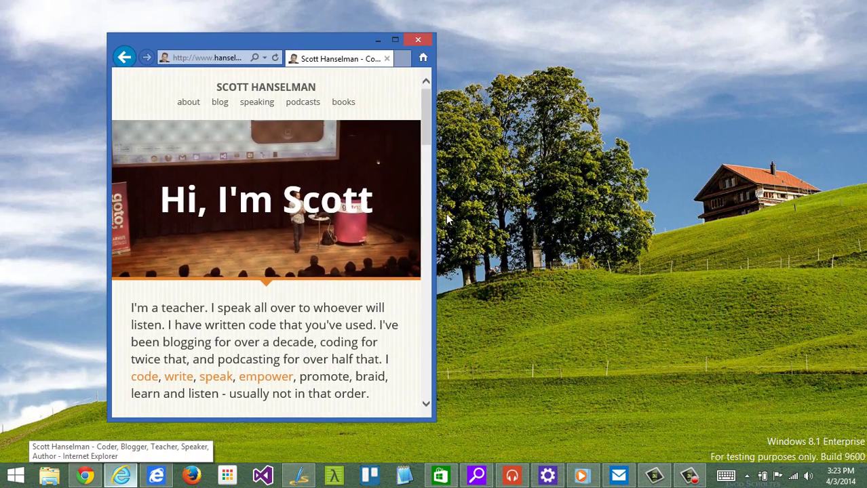
drag(434, 203, 740, 203)
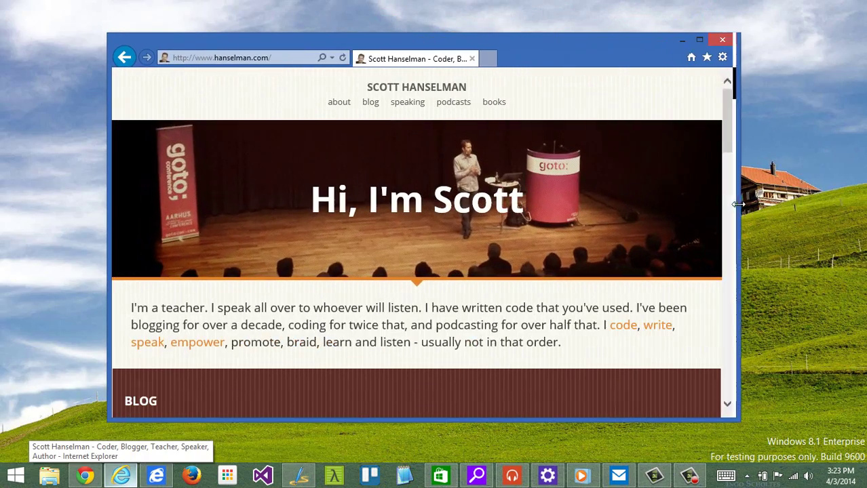
mouse_move(533, 54)
mouse_down()
mouse_move(486, 48)
mouse_move(521, 50)
mouse_up()
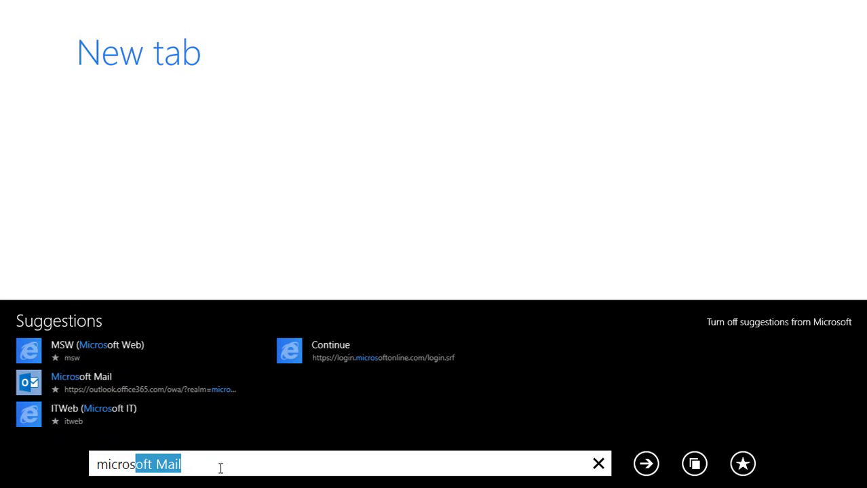
Step: Open google in a new tab and switch between it and the microsoft.com tab
right_click(220, 468)
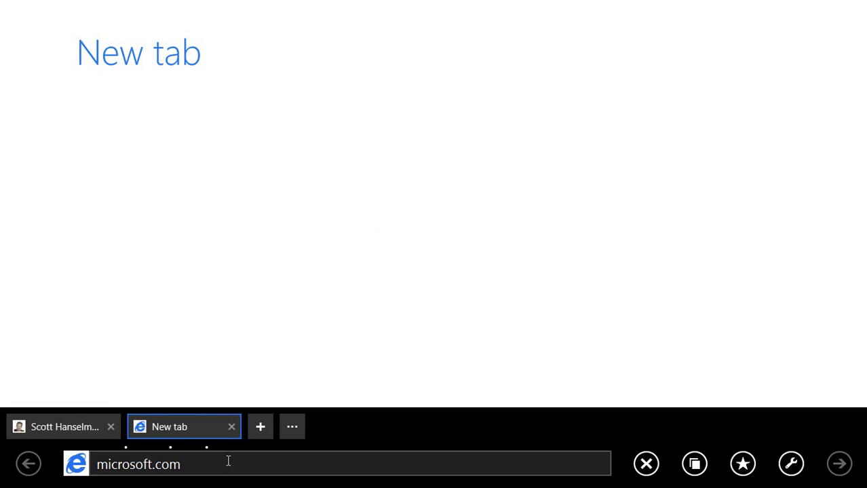
click(253, 425)
text(google.com/)
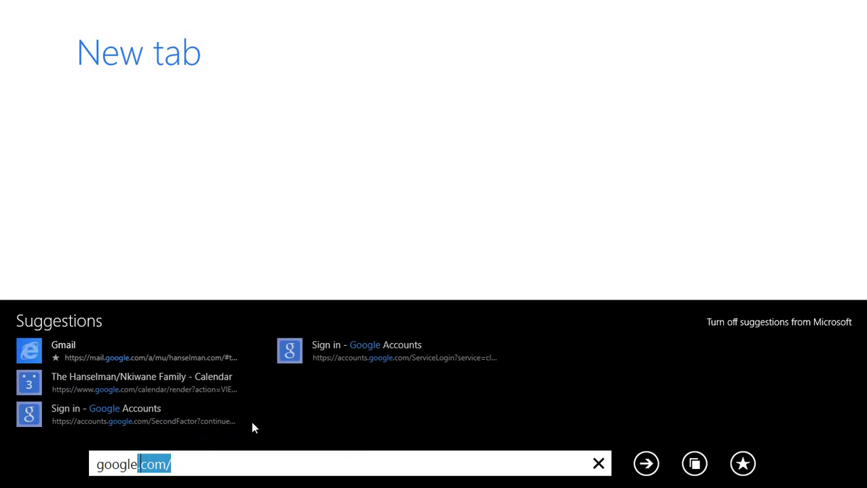
key(Return)
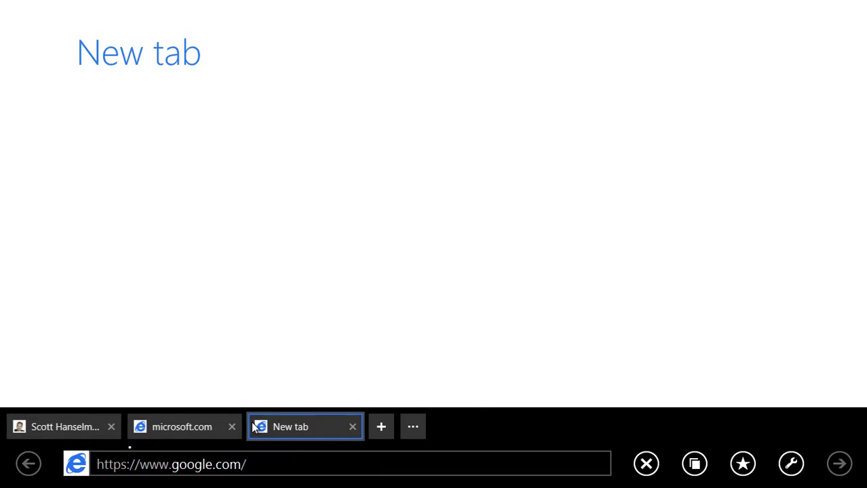
click(201, 426)
click(78, 426)
click(178, 427)
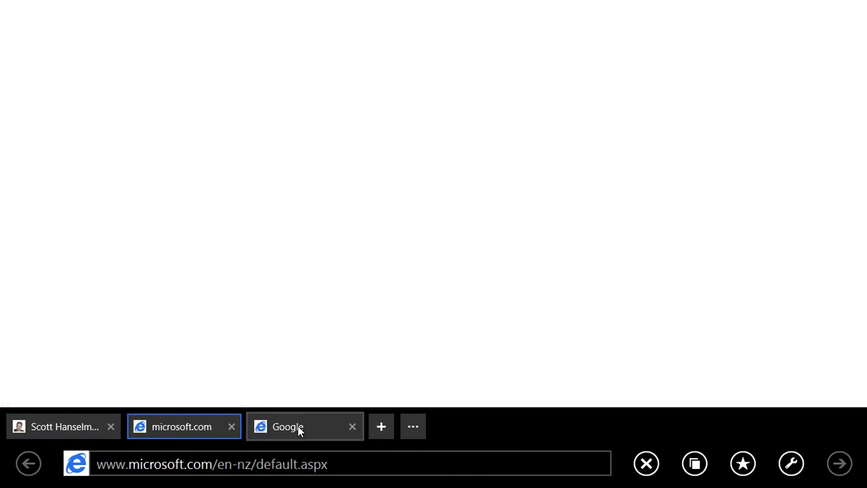
click(299, 428)
Step: Turn off 'Always show address bar and tabs' in the browser options
click(791, 464)
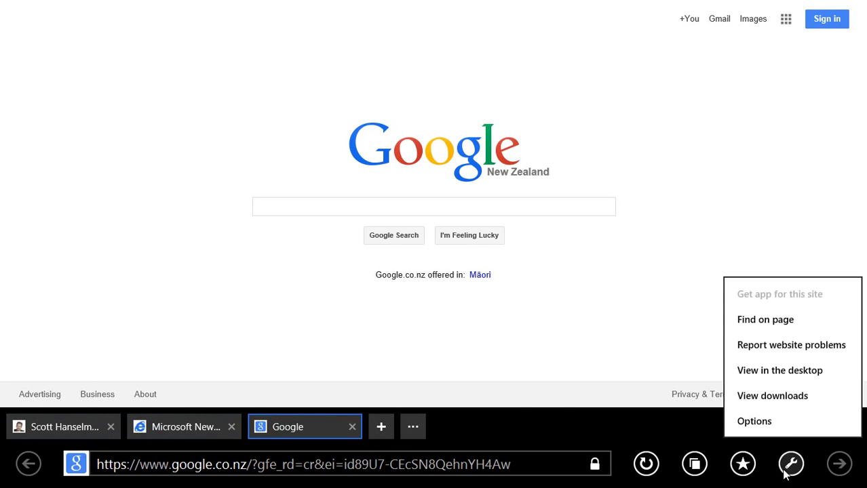
click(764, 421)
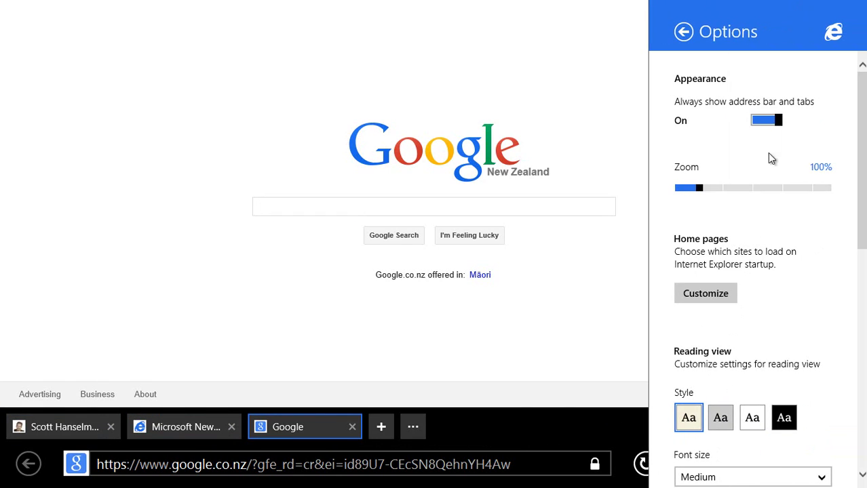
click(773, 120)
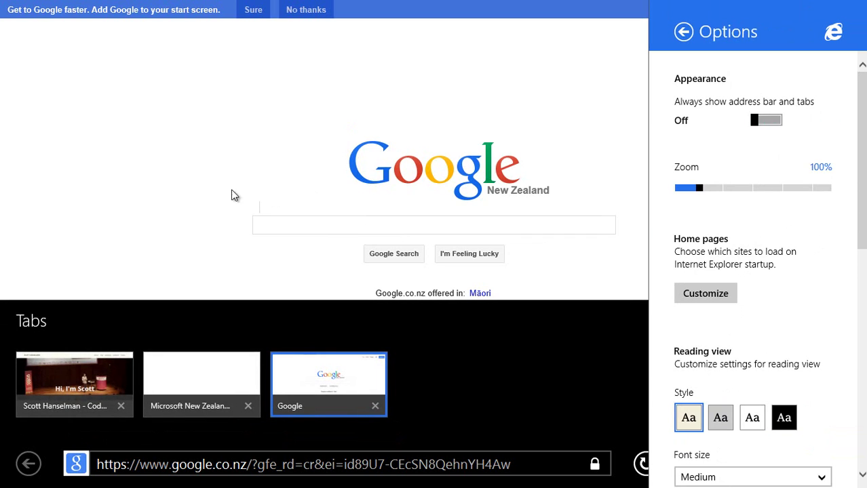
click(163, 189)
click(162, 184)
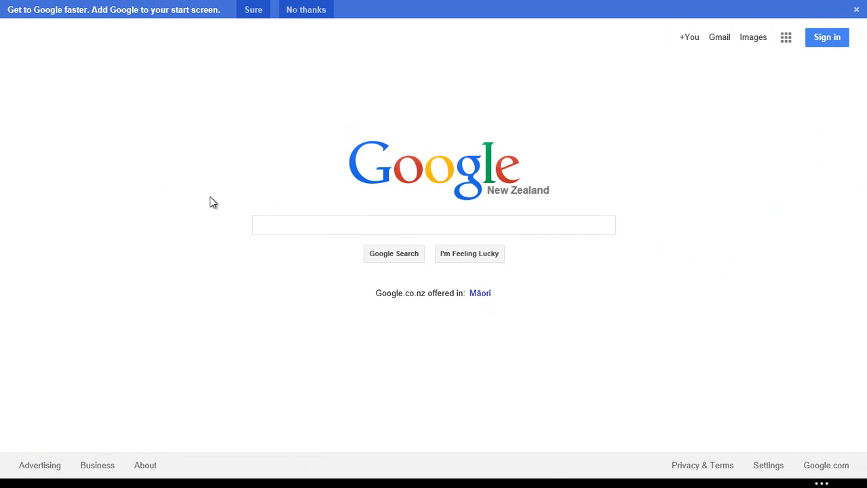
key(ctrl+Tab)
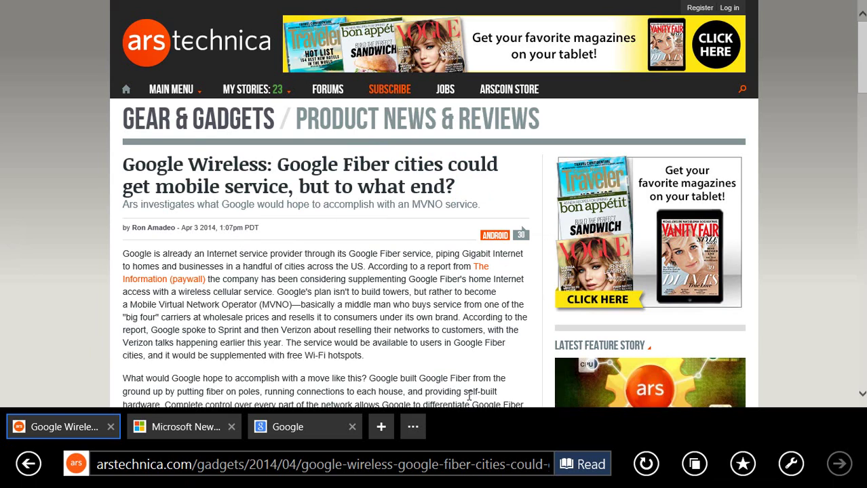
Step: Switch the Google Wireless article to reading view and scroll through its columns and back
click(583, 465)
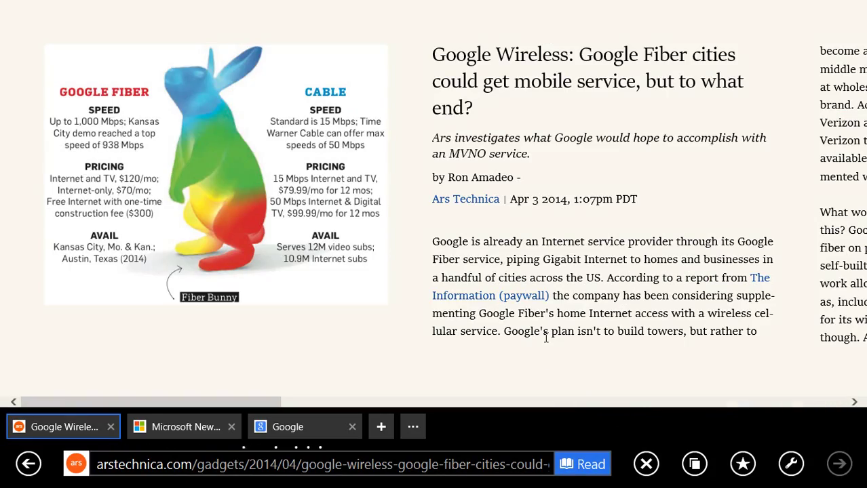
scroll(546, 338, down, 8)
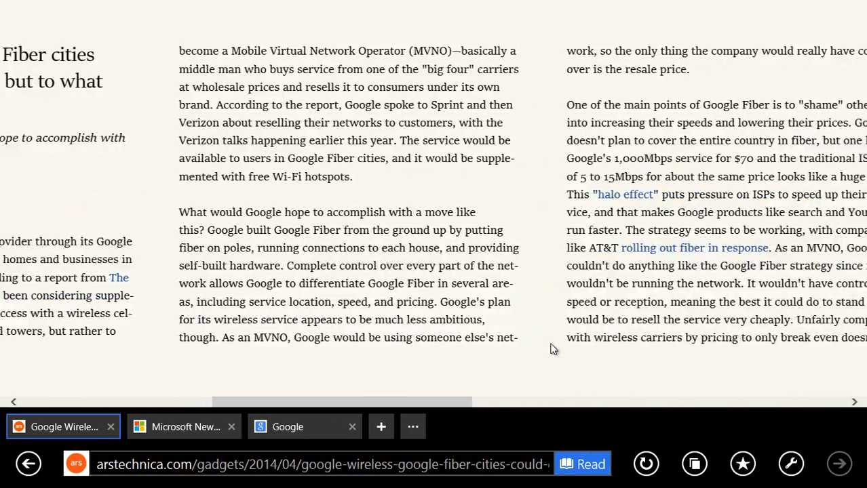
scroll(552, 344, down, 10)
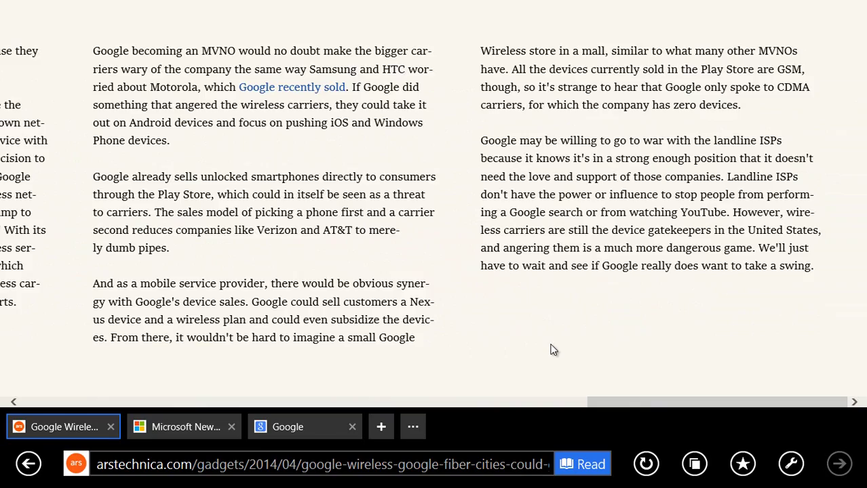
scroll(553, 348, up, 15)
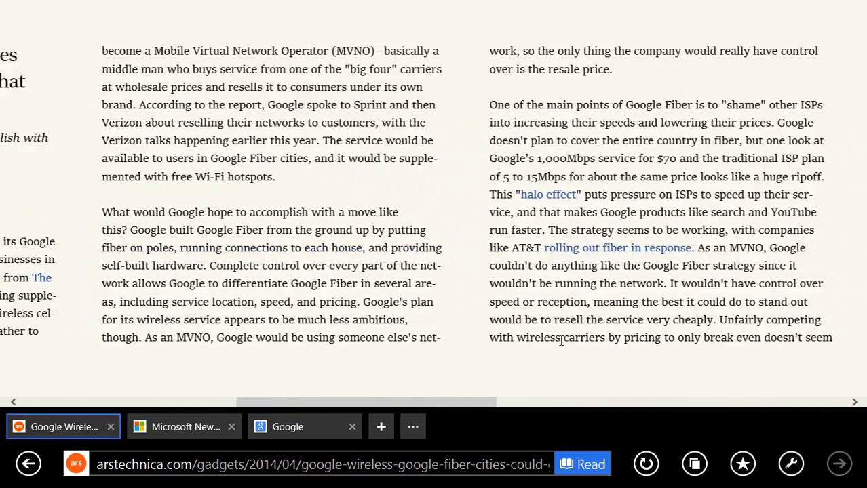
scroll(561, 341, up, 1)
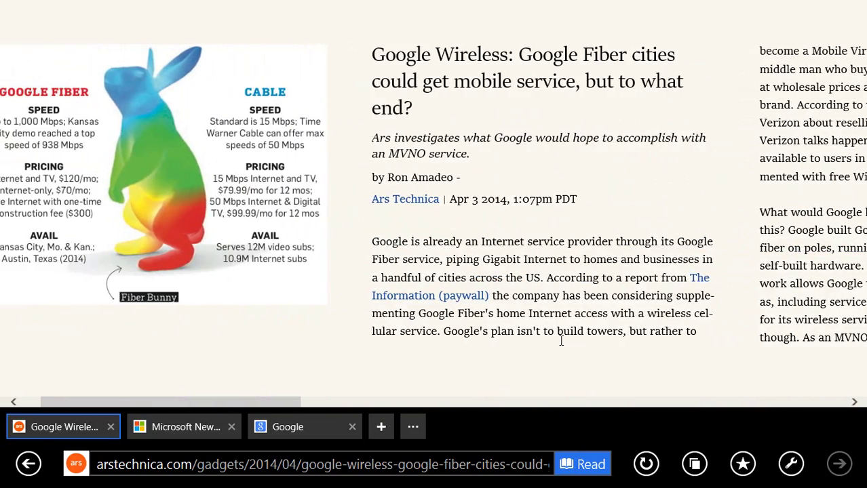
scroll(563, 346, up, 1)
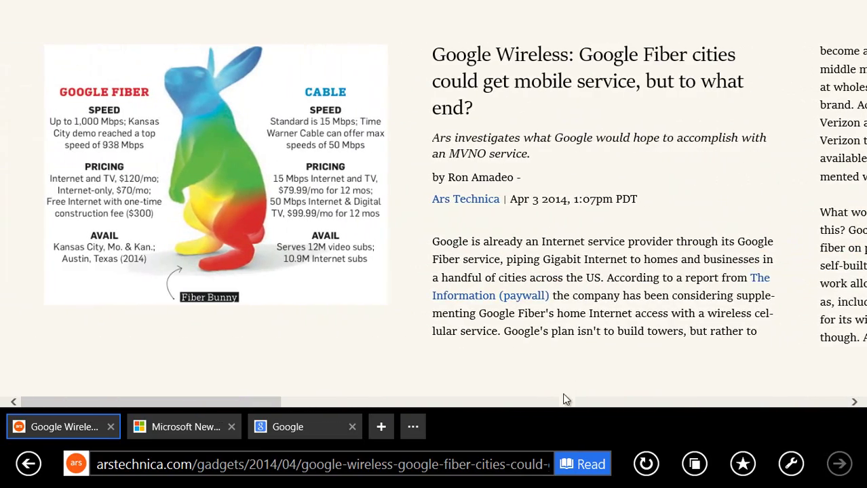
Step: Exit reading view, open the Ars Technica tab in a new window, and return to the desktop
click(573, 467)
right_click(68, 427)
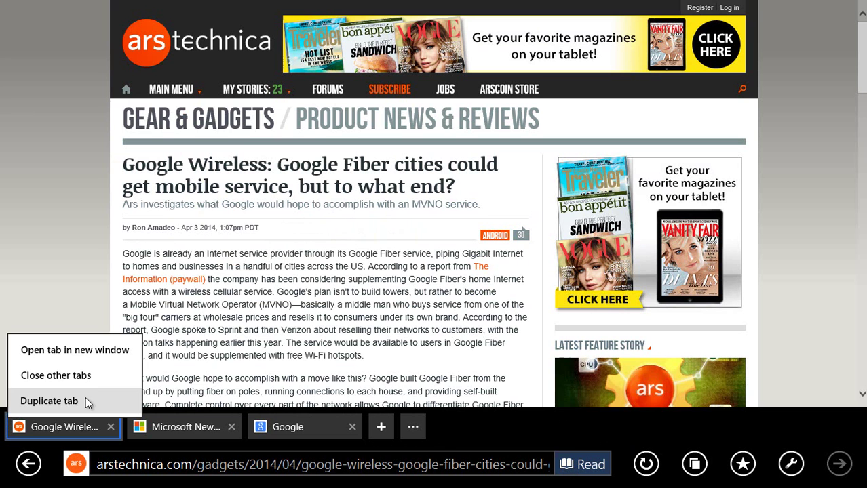
click(88, 358)
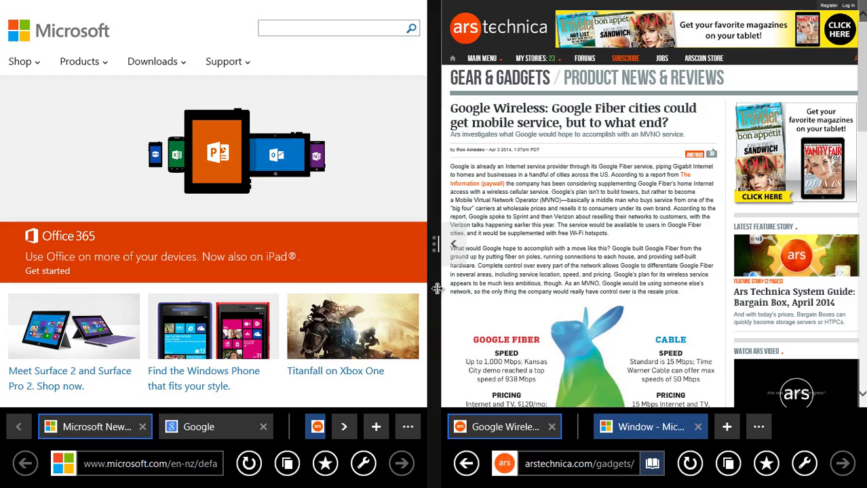
click(10, 54)
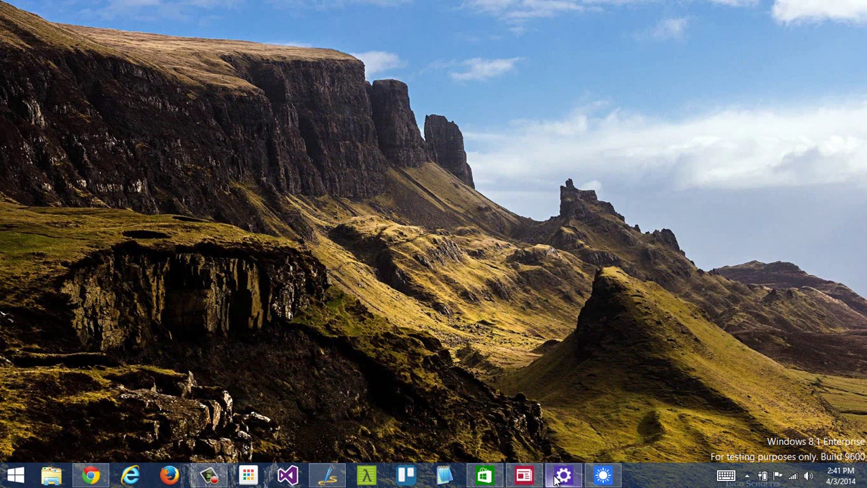
Step: Close the News, PC settings and Weather windows from the taskbar, then unpin News
mouse_move(600, 481)
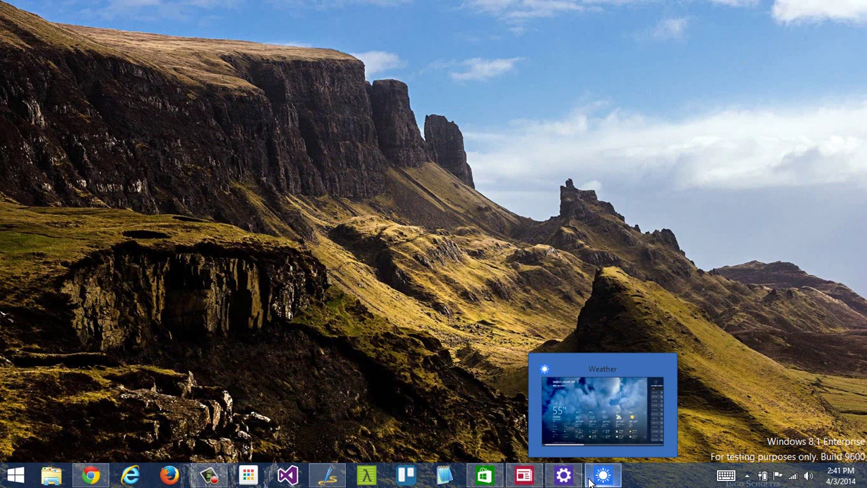
mouse_move(496, 480)
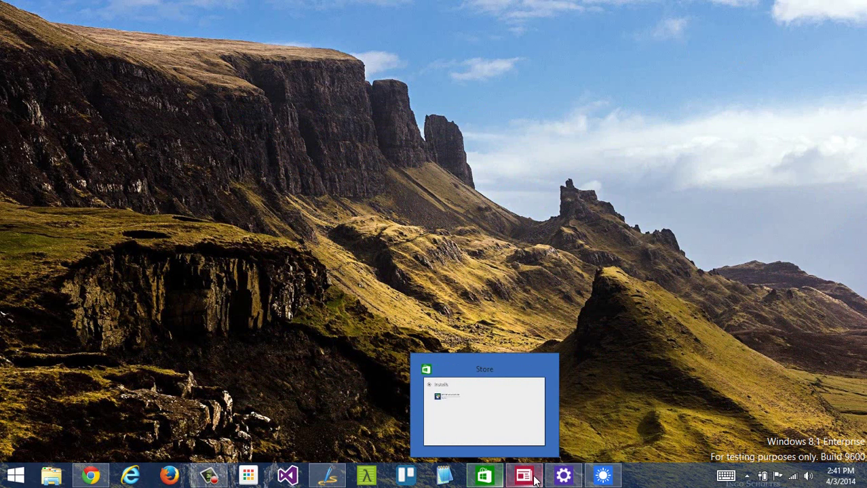
right_click(523, 477)
click(497, 443)
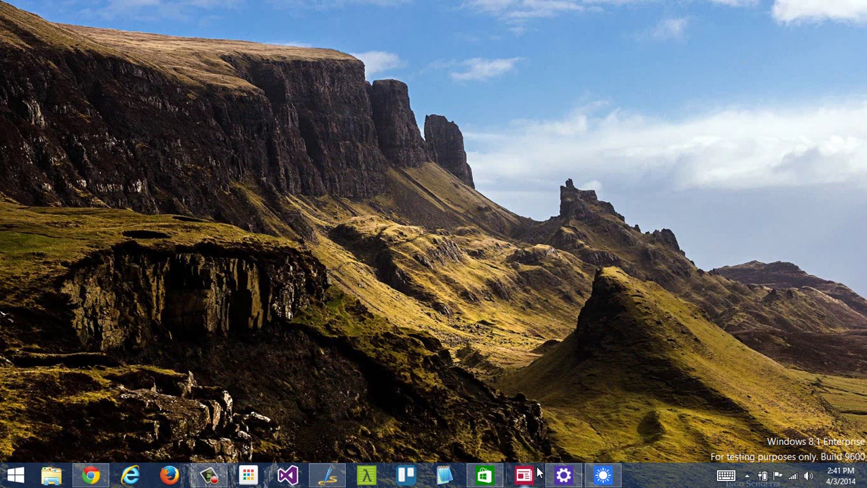
right_click(563, 477)
click(536, 447)
right_click(573, 477)
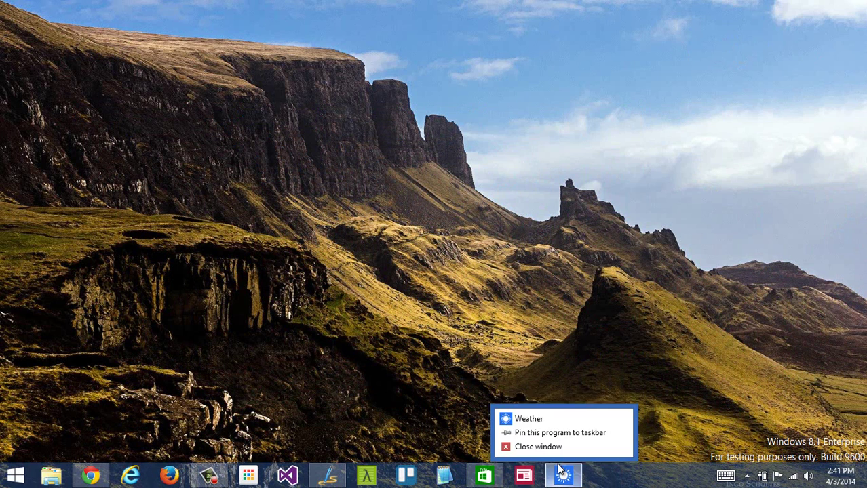
click(526, 443)
right_click(523, 477)
click(518, 442)
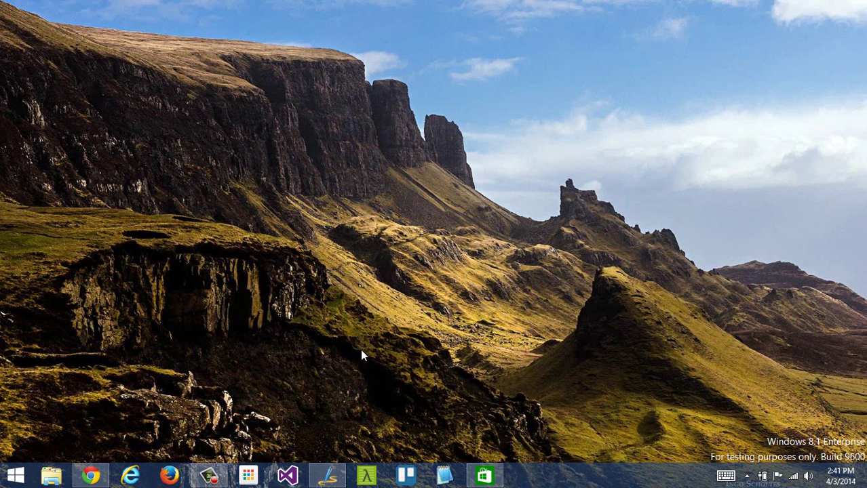
Step: Go to the Start screen using the taskbar's Start button
click(8, 470)
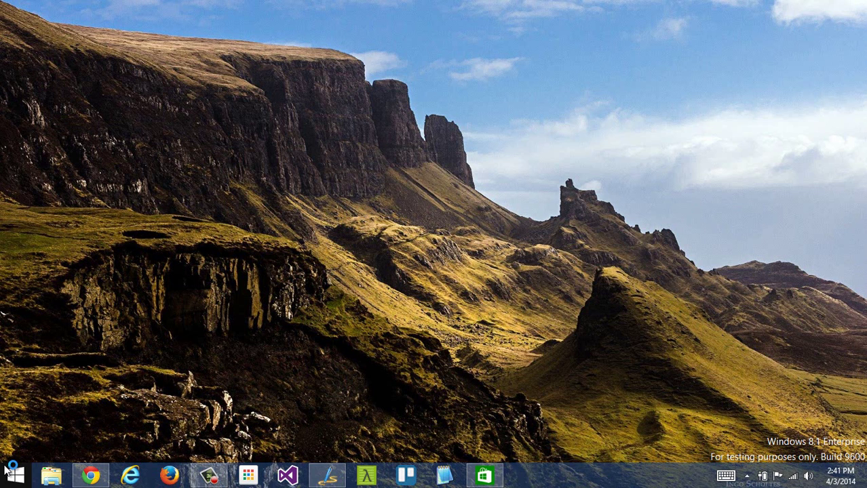